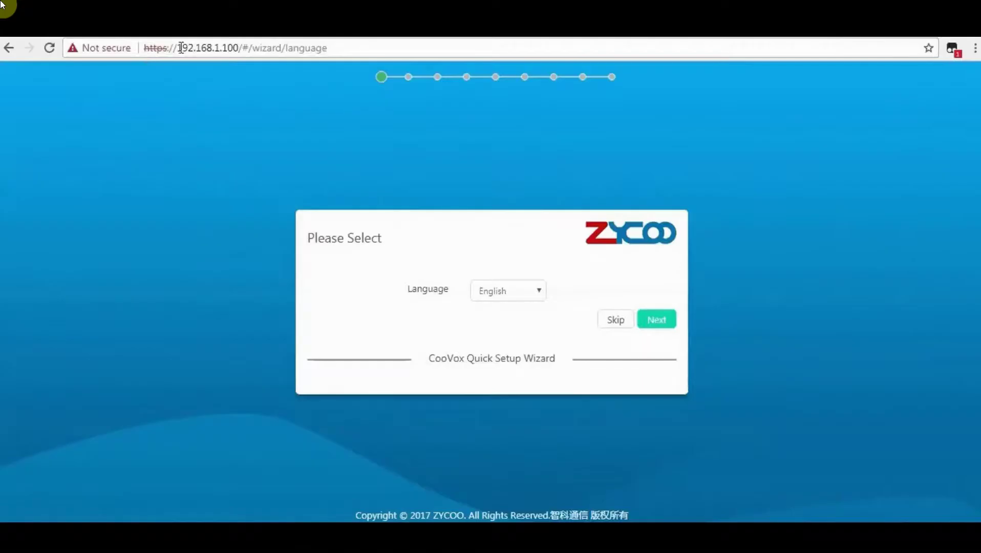
Note the device address in the URL, confirm English in the Language list, and continue
{"action": "left_click_drag", "start_coordinate": [177, 49], "coordinate": [240, 50]}
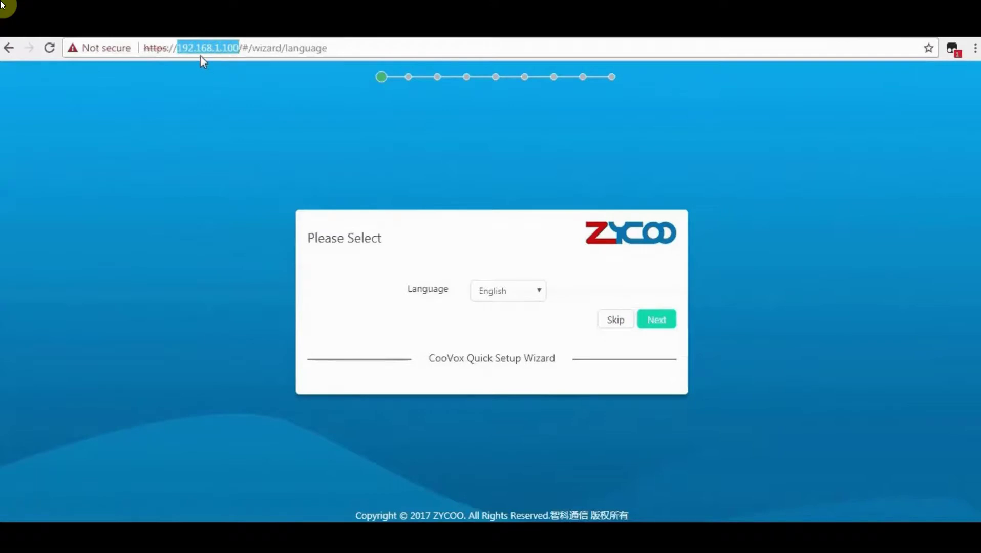
{"action": "left_click", "coordinate": [511, 298]}
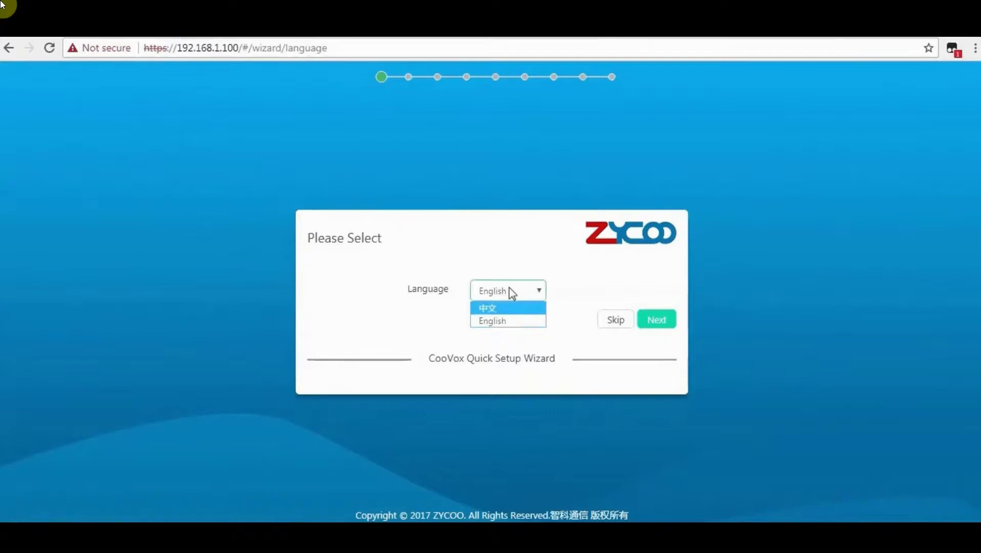
{"action": "left_click", "coordinate": [508, 321]}
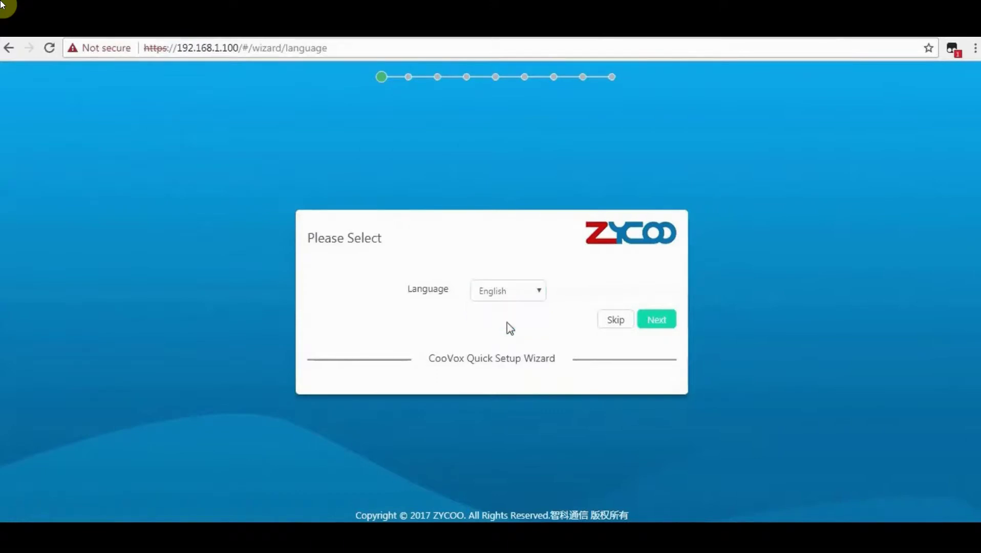
{"action": "left_click", "coordinate": [658, 326]}
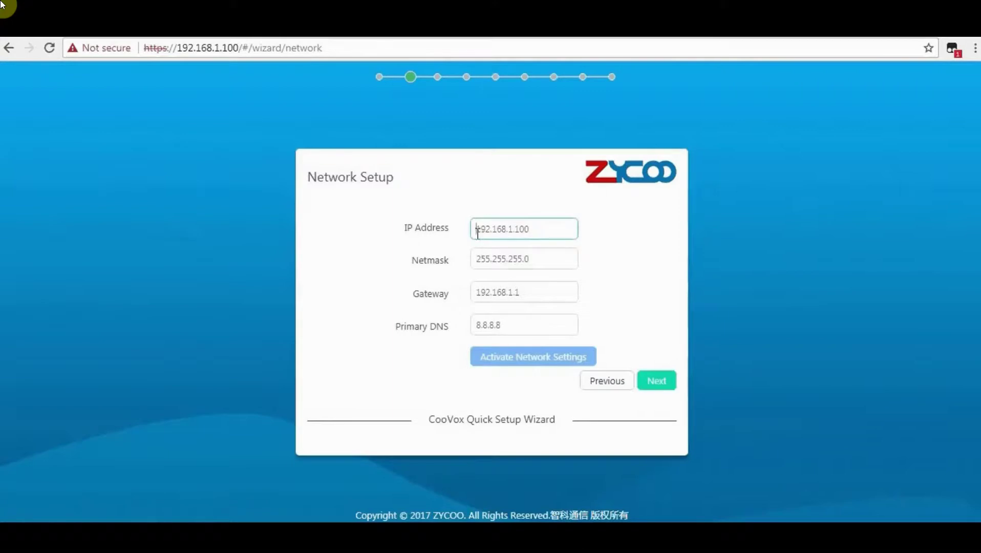
Change the IP address to 192.168.11.81 and the gateway to 192.168.11.1
{"action": "left_click_drag", "start_coordinate": [477, 233], "coordinate": [584, 237]}
{"action": "type", "text": "192.168.11."}
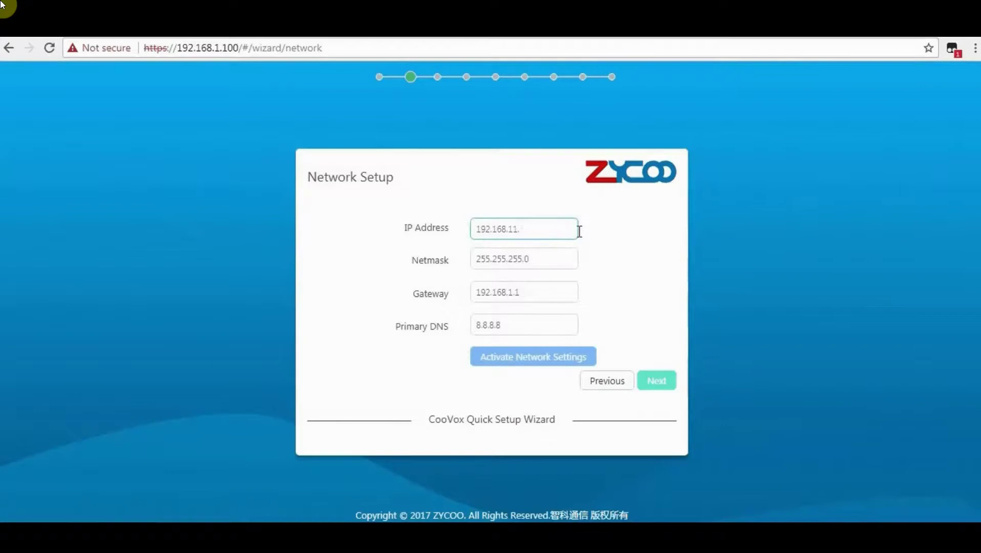
{"action": "type", "text": "81"}
{"action": "left_click", "coordinate": [537, 293]}
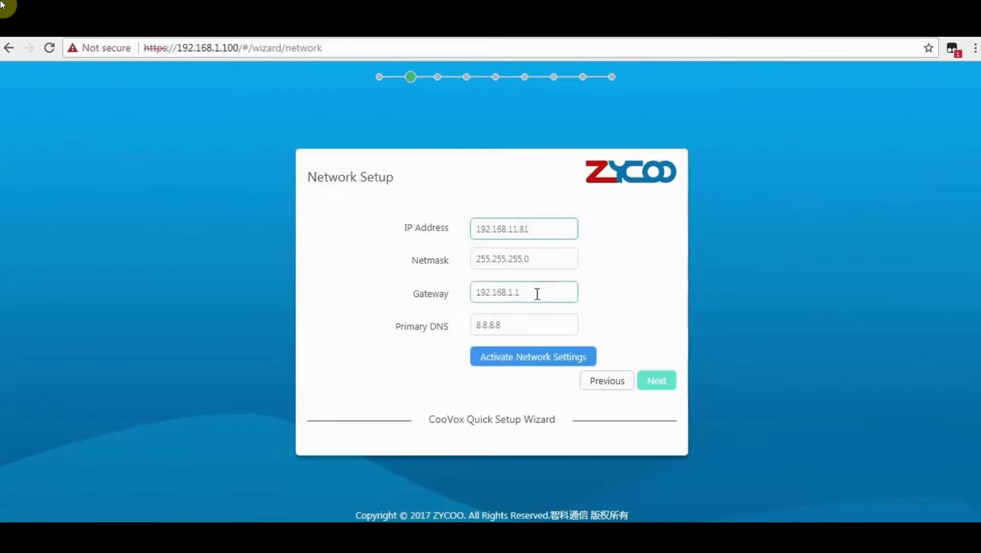
{"action": "left_click_drag", "start_coordinate": [532, 258], "coordinate": [427, 256]}
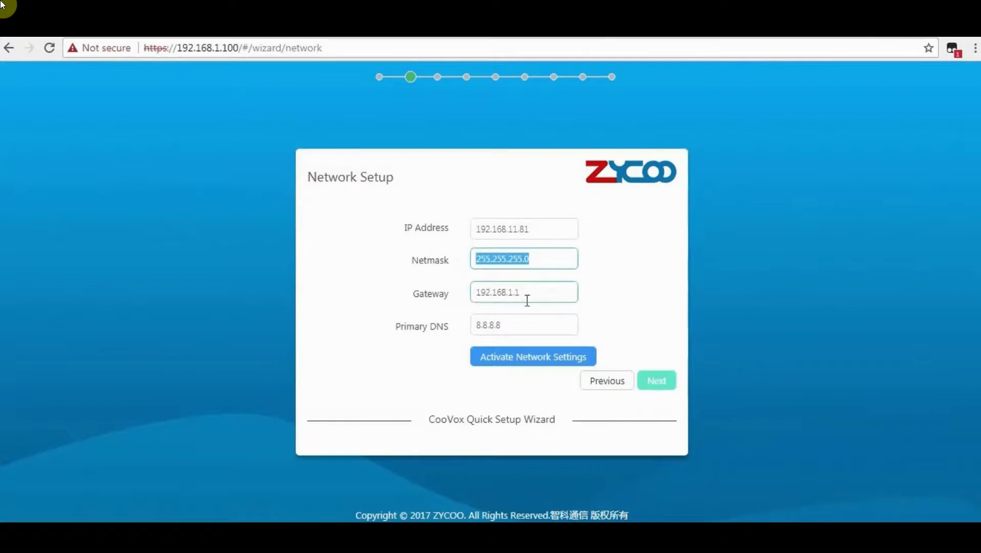
{"action": "left_click_drag", "start_coordinate": [528, 300], "coordinate": [464, 300]}
{"action": "left_click", "coordinate": [507, 298]}
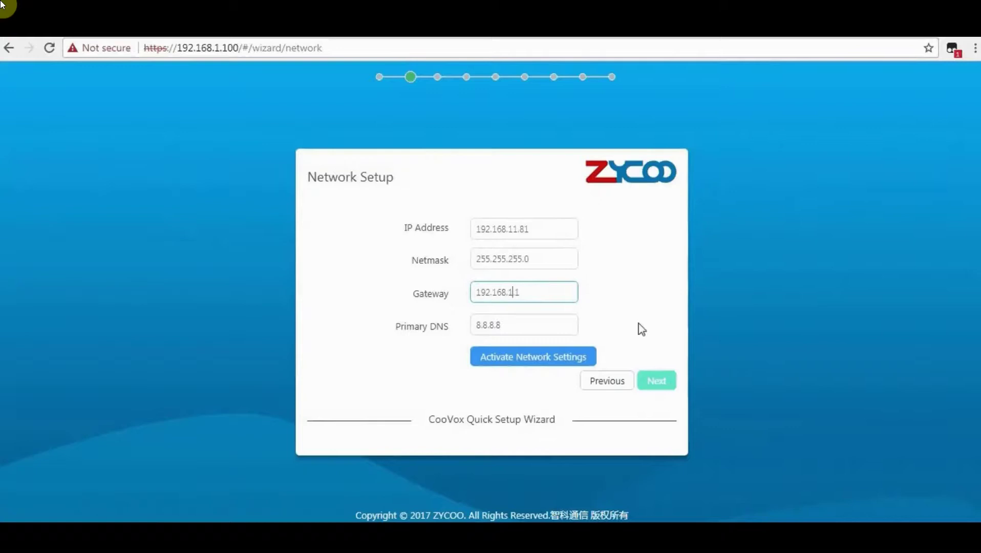
{"action": "type", "text": "1"}
{"action": "left_click", "coordinate": [476, 331]}
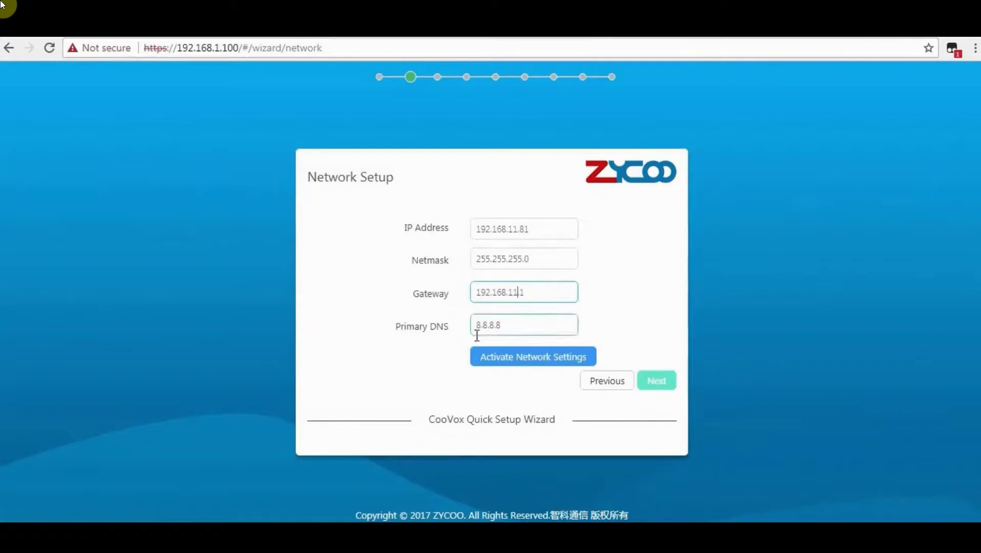
Activate the network settings, check the new 192.168.11.81 address and values, and continue to Location
{"action": "left_click", "coordinate": [512, 361]}
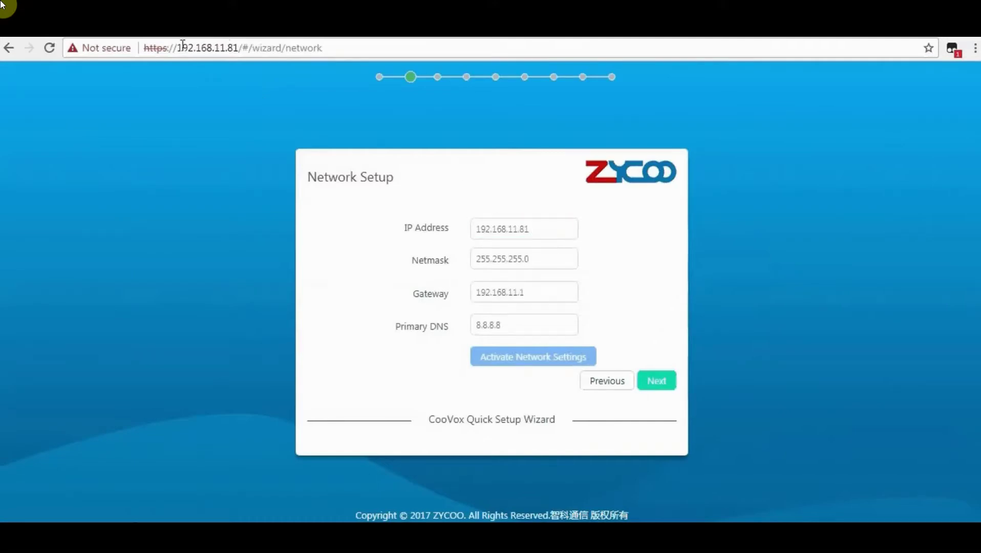
{"action": "left_click_drag", "start_coordinate": [177, 48], "coordinate": [236, 49]}
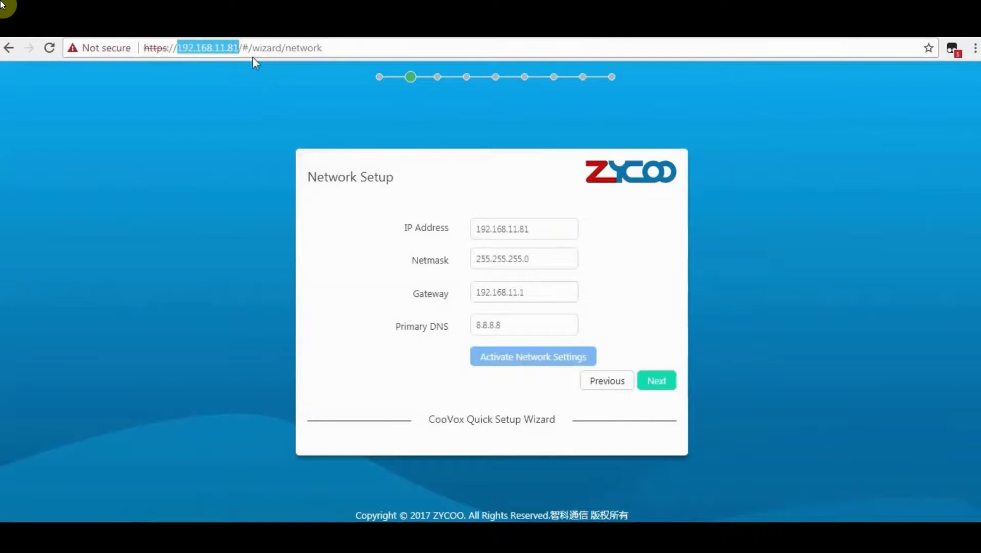
{"action": "left_click_drag", "start_coordinate": [475, 229], "coordinate": [537, 228]}
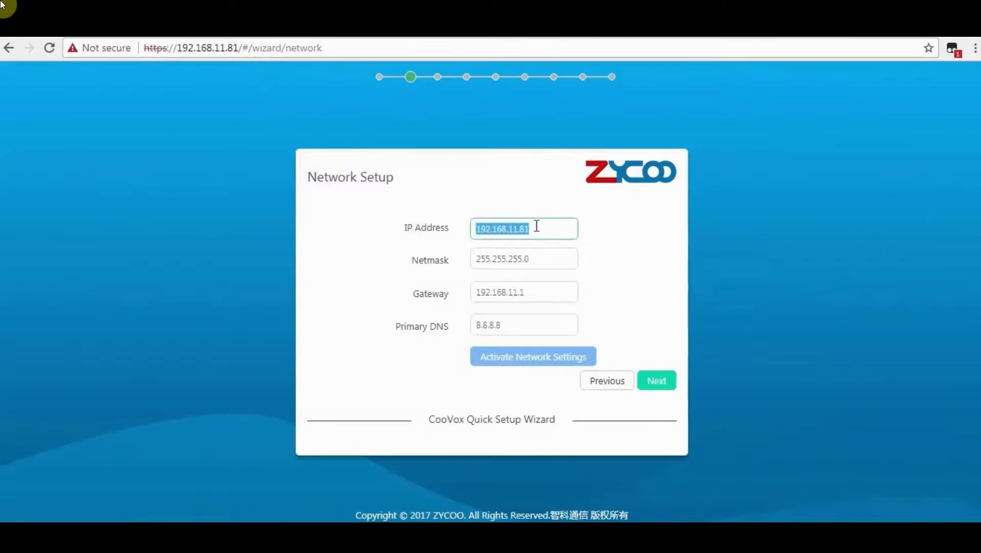
{"action": "left_click_drag", "start_coordinate": [475, 259], "coordinate": [547, 258]}
{"action": "left_click_drag", "start_coordinate": [476, 292], "coordinate": [534, 290]}
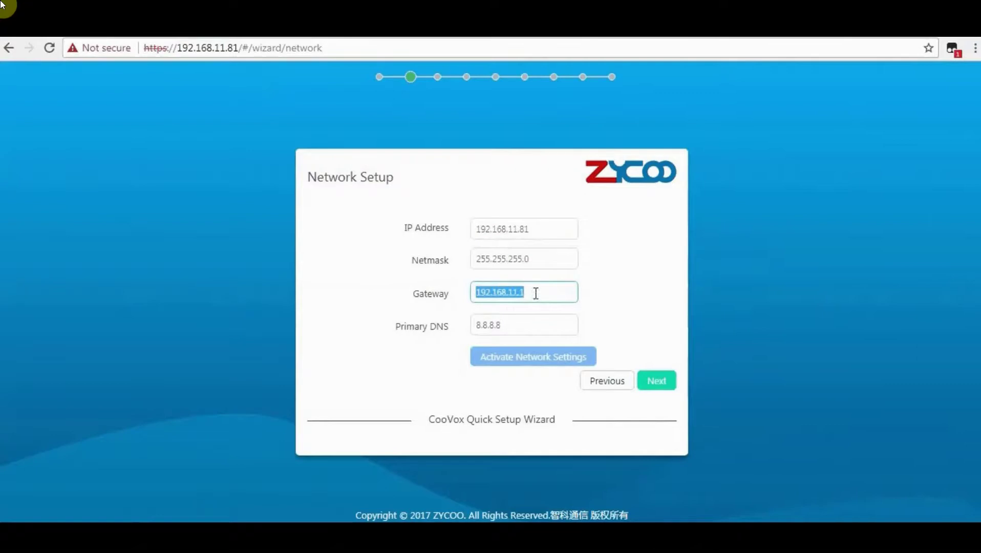
{"action": "left_click_drag", "start_coordinate": [481, 324], "coordinate": [540, 324]}
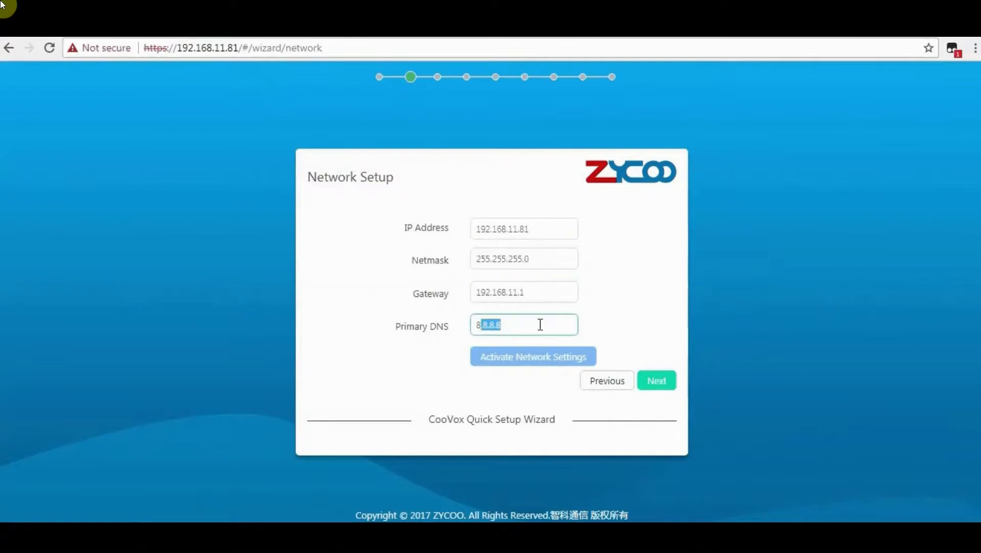
{"action": "left_click", "coordinate": [606, 330]}
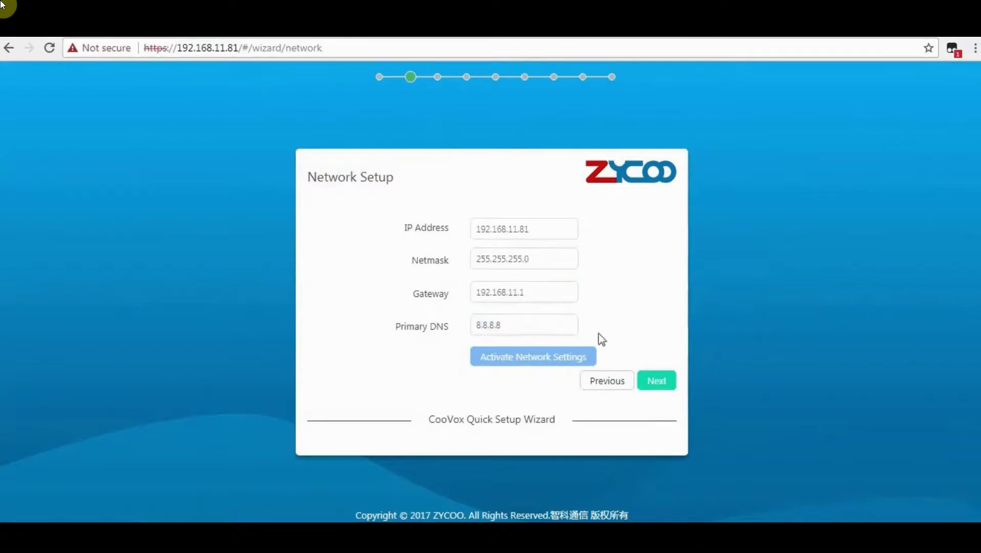
{"action": "left_click", "coordinate": [658, 382]}
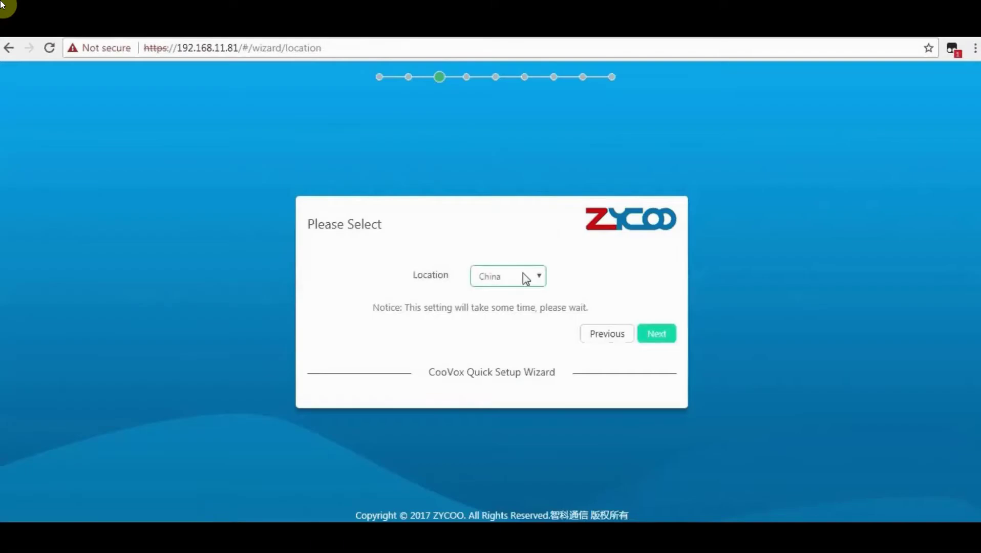
Leave China selected in the Location list and submit it
{"action": "left_click", "coordinate": [523, 276]}
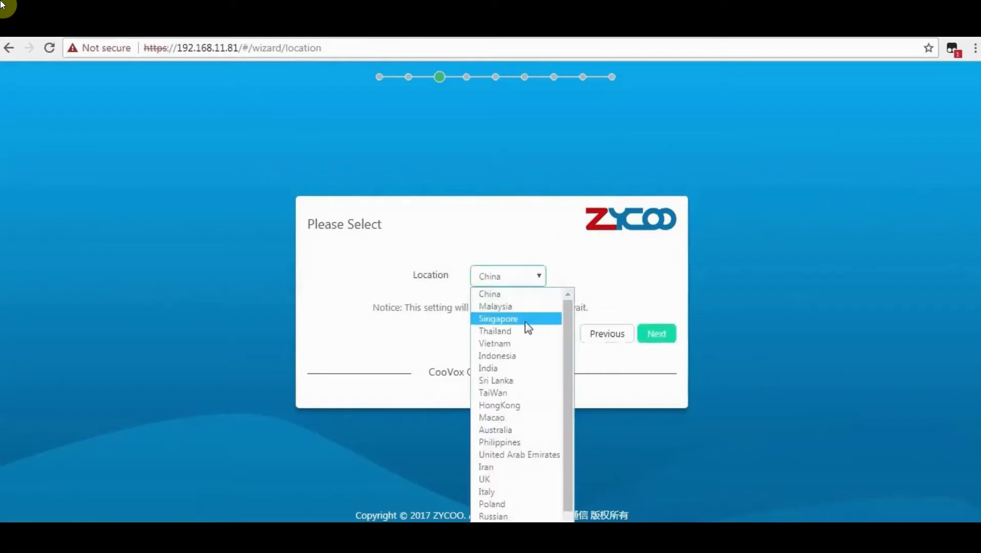
{"action": "scroll", "coordinate": [527, 330], "scroll_direction": "down", "scroll_amount": 1}
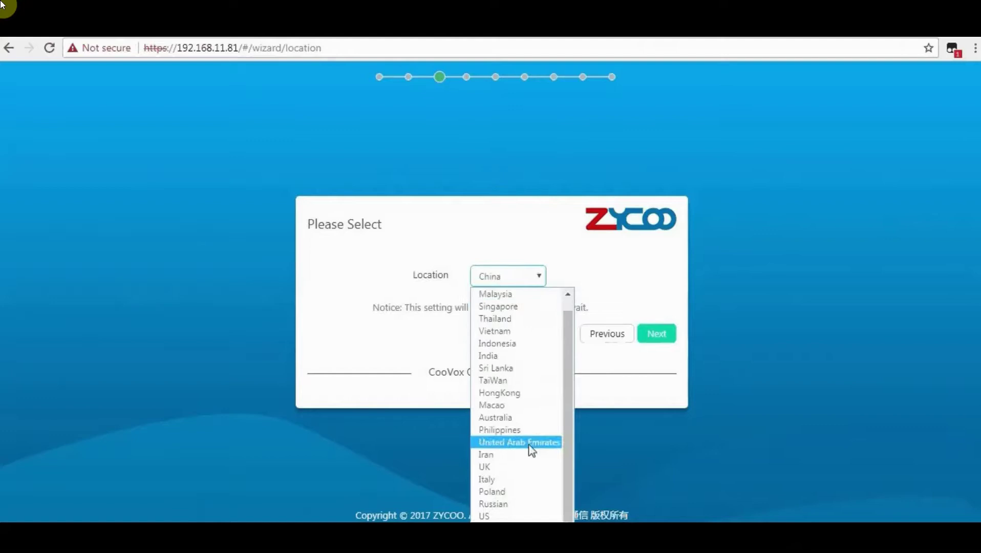
{"action": "scroll", "coordinate": [528, 488], "scroll_direction": "up", "scroll_amount": 1}
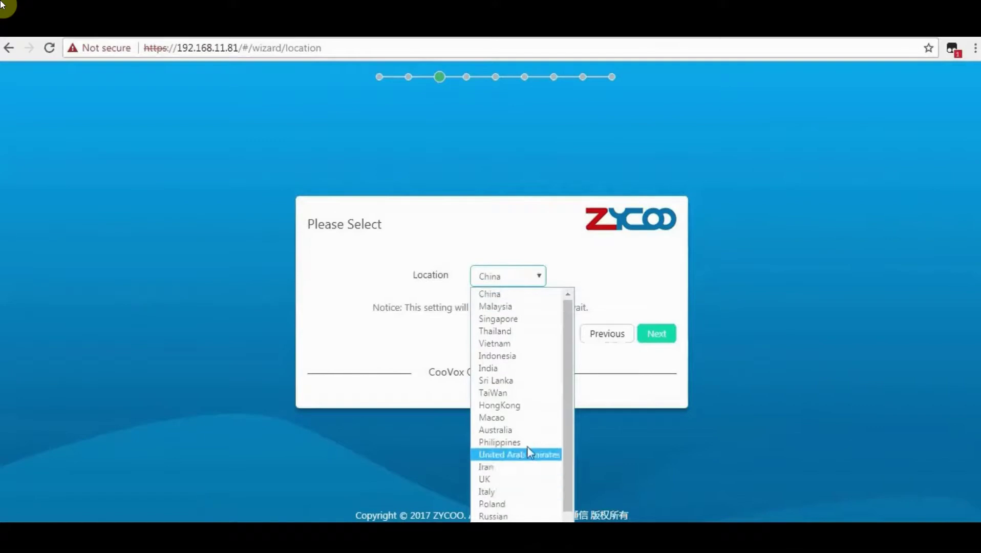
{"action": "left_click", "coordinate": [506, 297]}
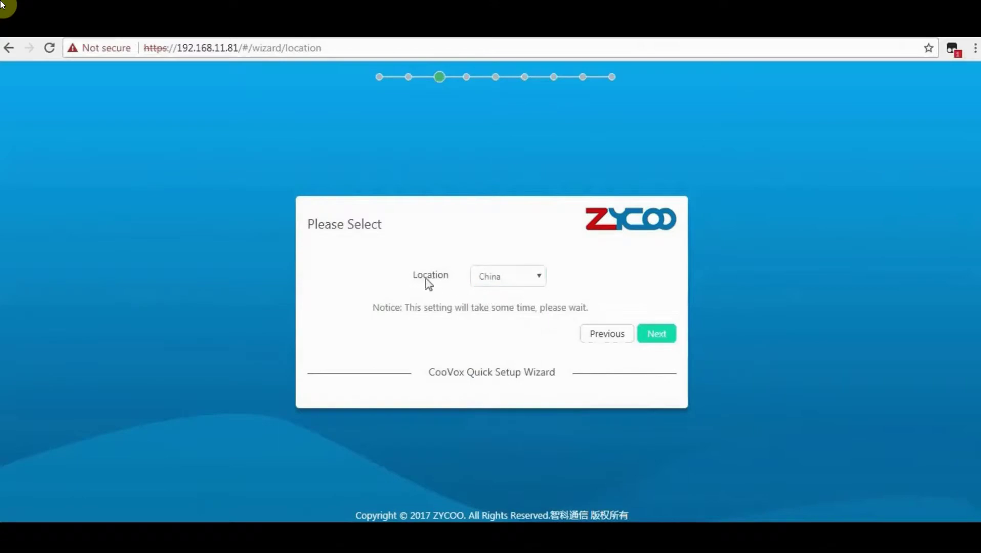
{"action": "left_click_drag", "start_coordinate": [414, 275], "coordinate": [450, 279]}
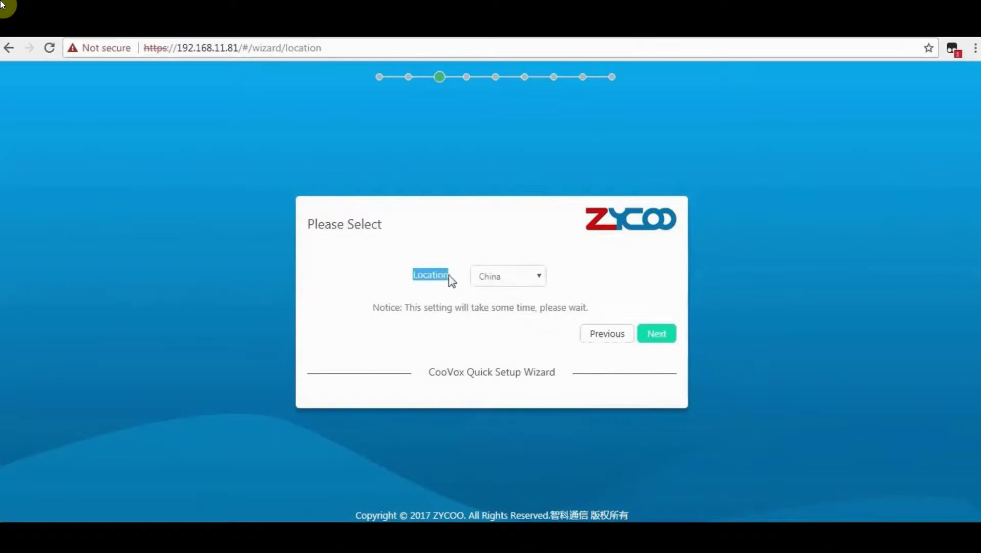
{"action": "left_click", "coordinate": [665, 338]}
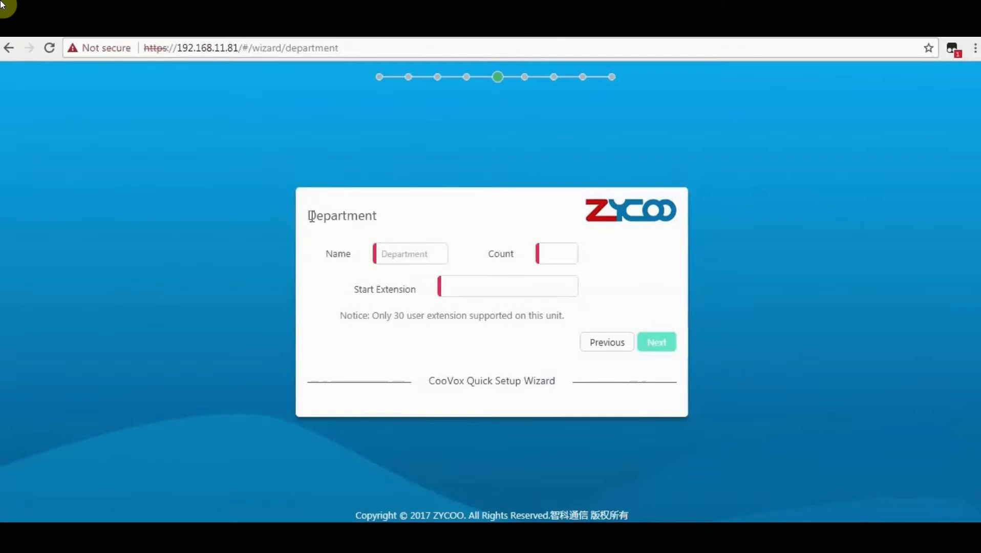
Add departments 'sales' and 'support' with a count of 10 extensions each
{"action": "left_click_drag", "start_coordinate": [308, 215], "coordinate": [379, 221]}
{"action": "left_click", "coordinate": [385, 255]}
{"action": "type", "text": "sales"}
{"action": "key", "text": "Tab"}
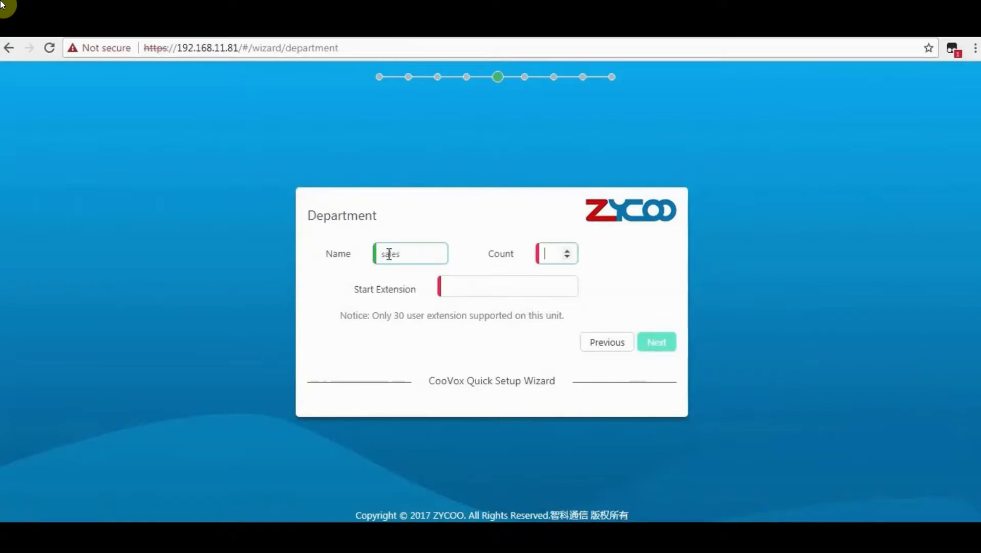
{"action": "type", "text": "10"}
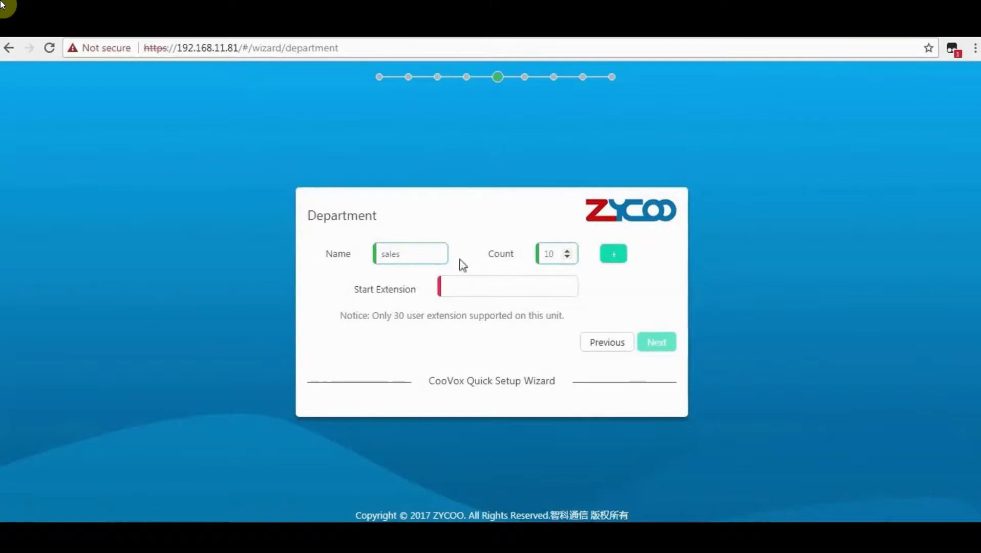
{"action": "left_click", "coordinate": [613, 255]}
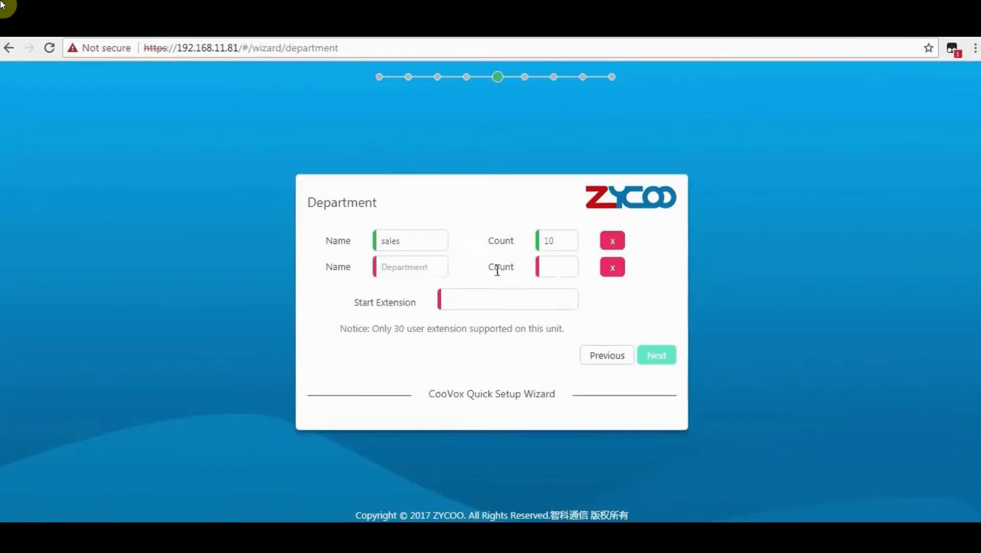
{"action": "left_click", "coordinate": [447, 272]}
{"action": "type", "text": "support"}
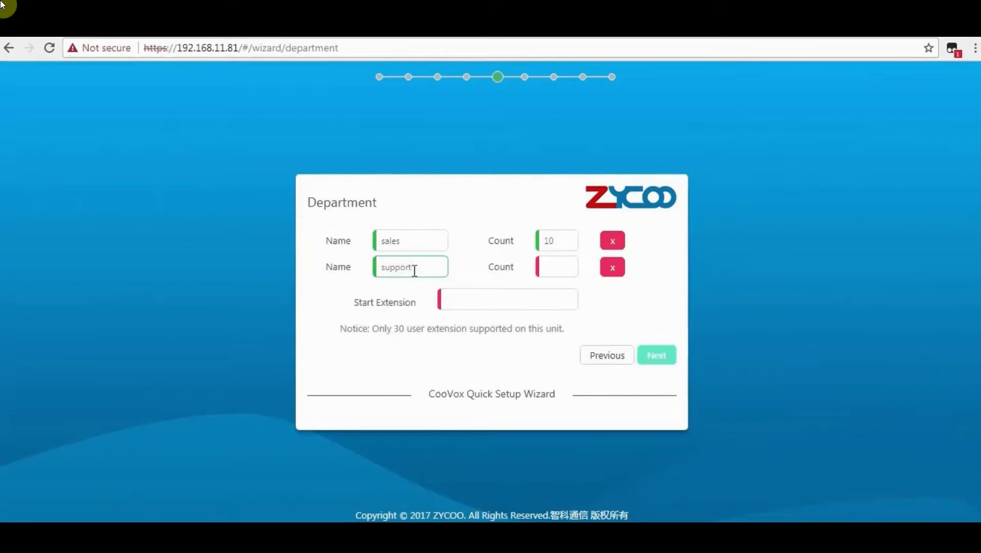
{"action": "key", "text": "Tab"}
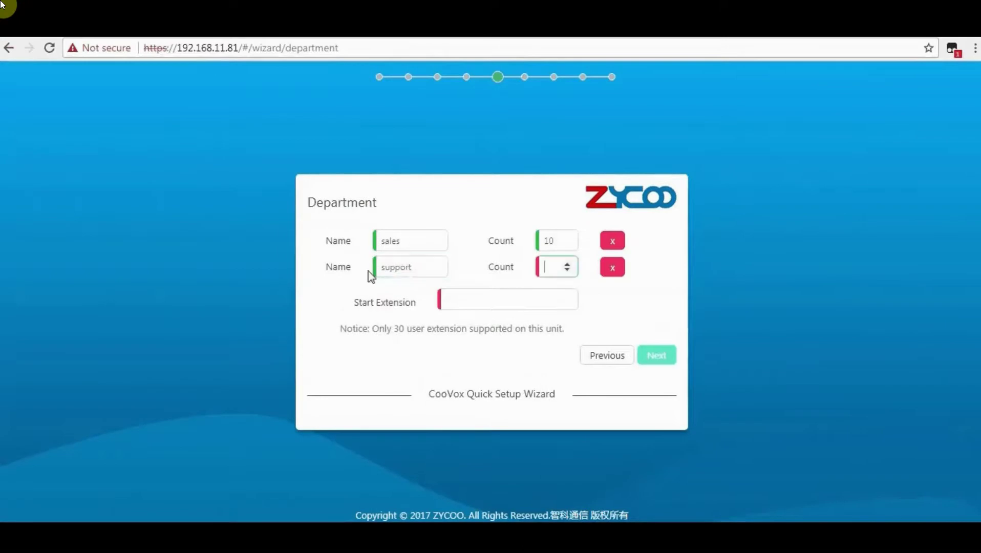
{"action": "type", "text": "10"}
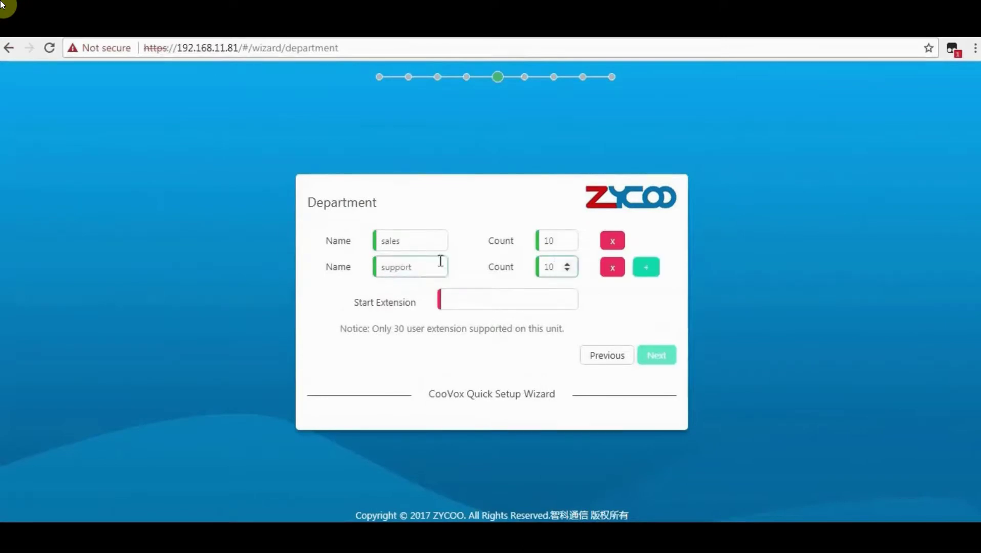
Remove the extra empty row, set Start Extension to 100, and submit the departments
{"action": "left_click", "coordinate": [646, 269]}
{"action": "left_click", "coordinate": [612, 280]}
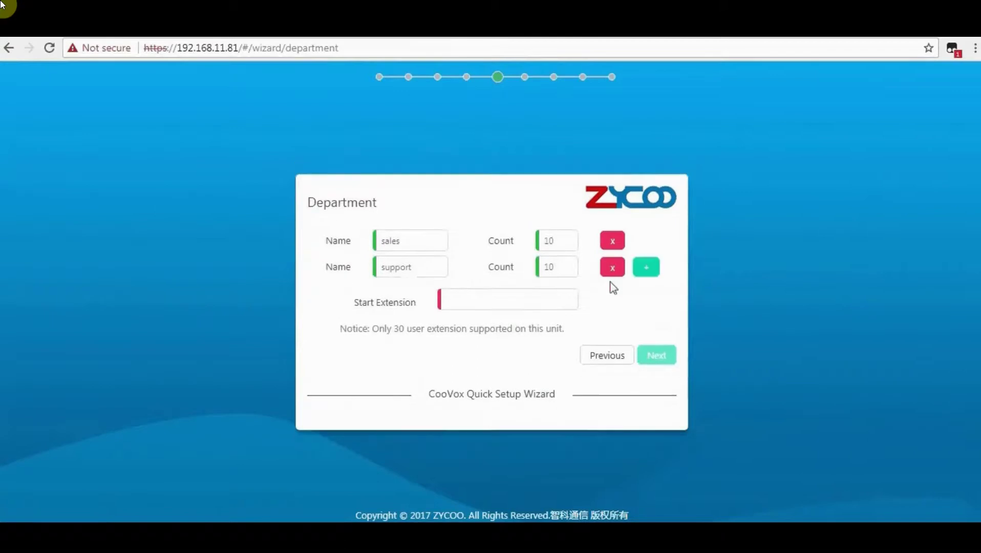
{"action": "left_click", "coordinate": [520, 305]}
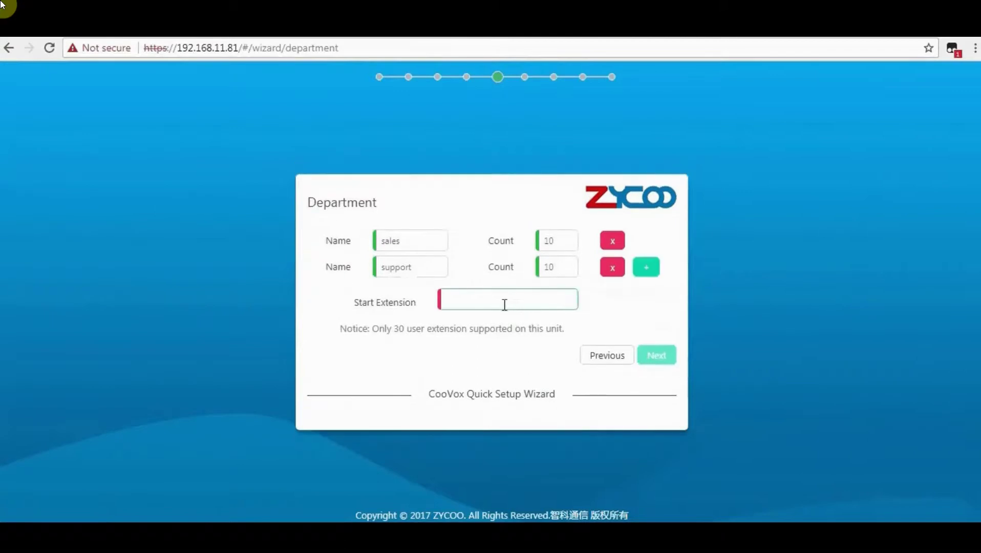
{"action": "type", "text": "100"}
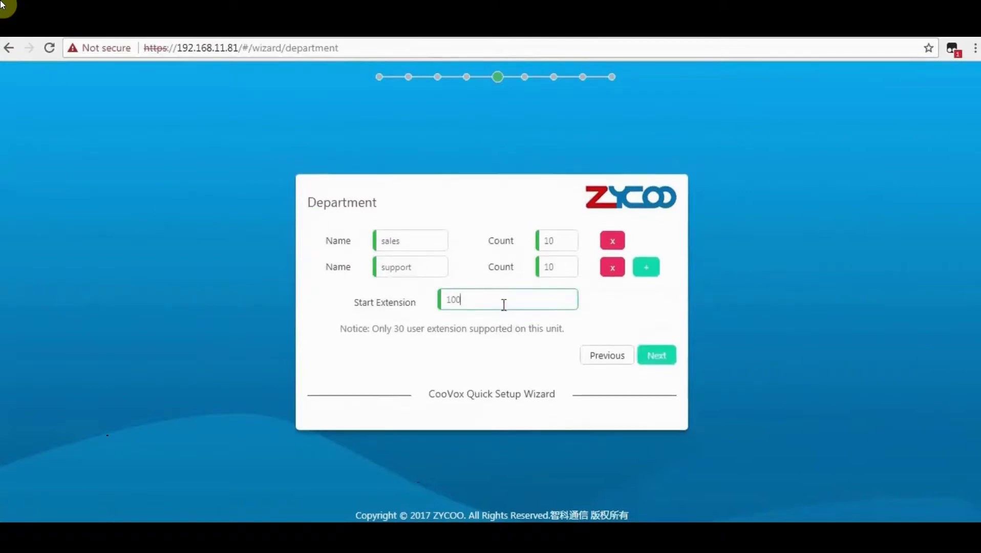
{"action": "left_click", "coordinate": [664, 355]}
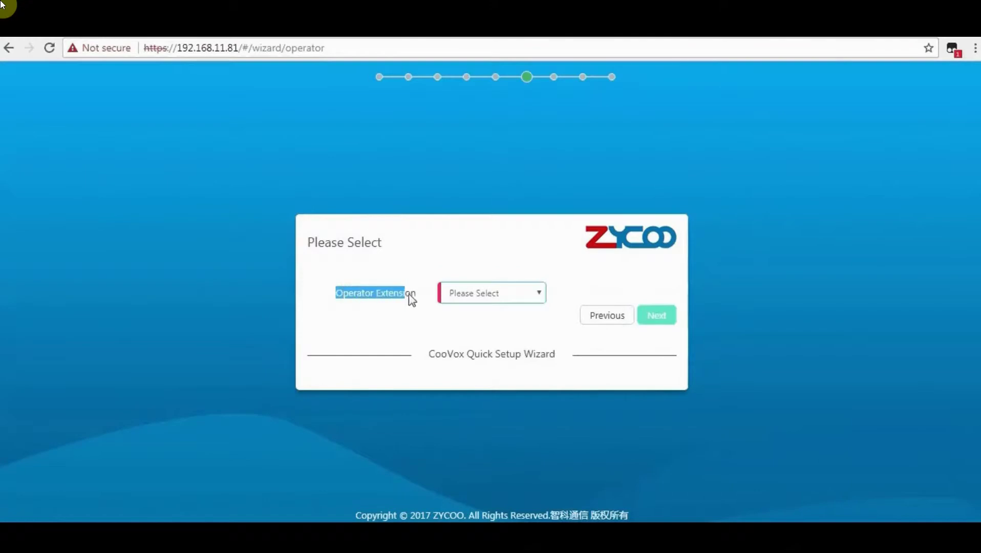
Pick extension 100 from the Operator Extension list
{"action": "left_click", "coordinate": [469, 298]}
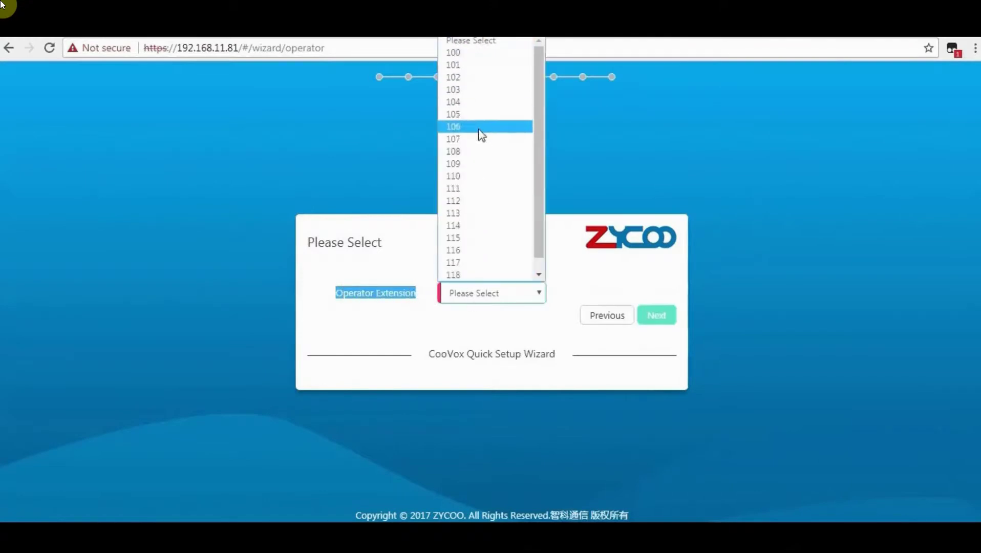
{"action": "left_click", "coordinate": [467, 59]}
{"action": "left_click", "coordinate": [531, 324]}
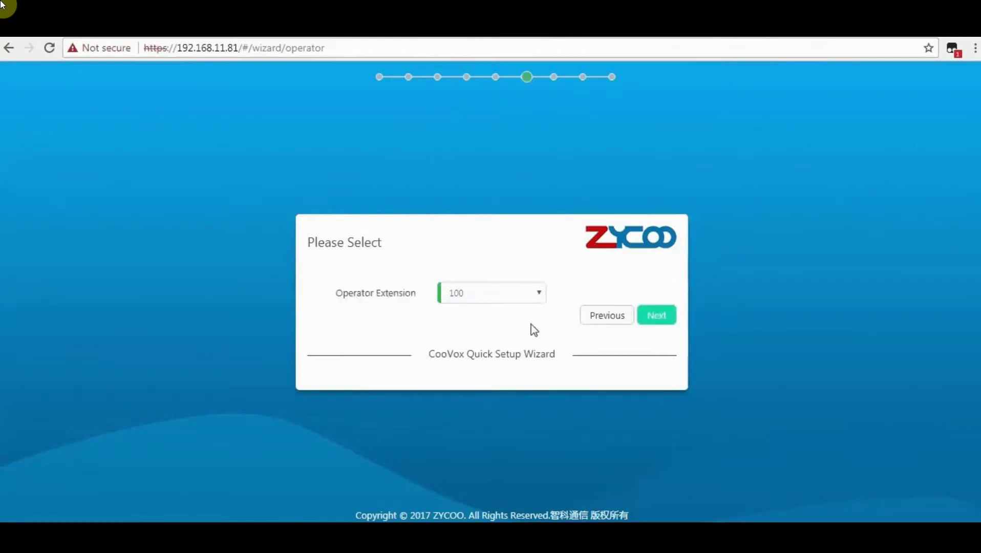
{"action": "left_click", "coordinate": [653, 321]}
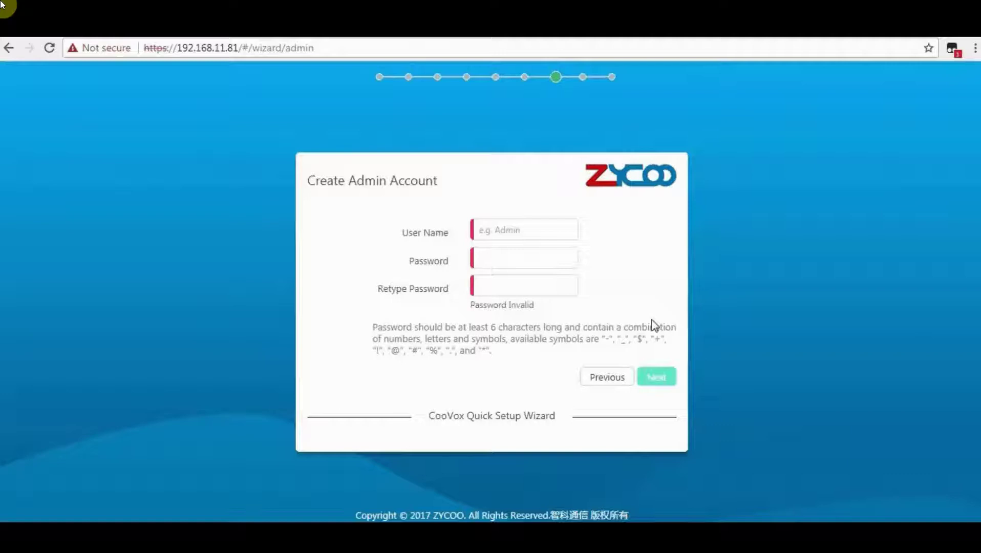
{"action": "left_click", "coordinate": [509, 234]}
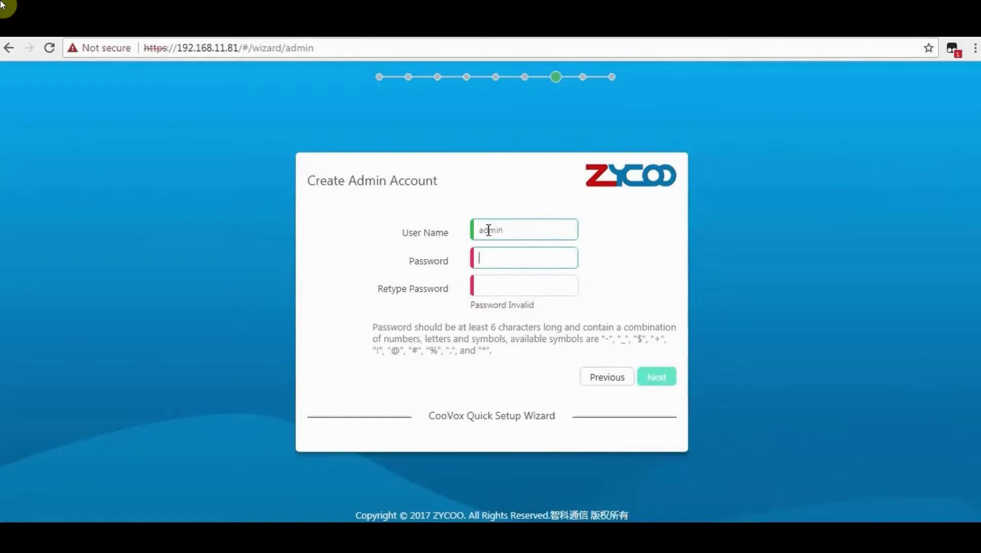
{"action": "type", "text": "1"}
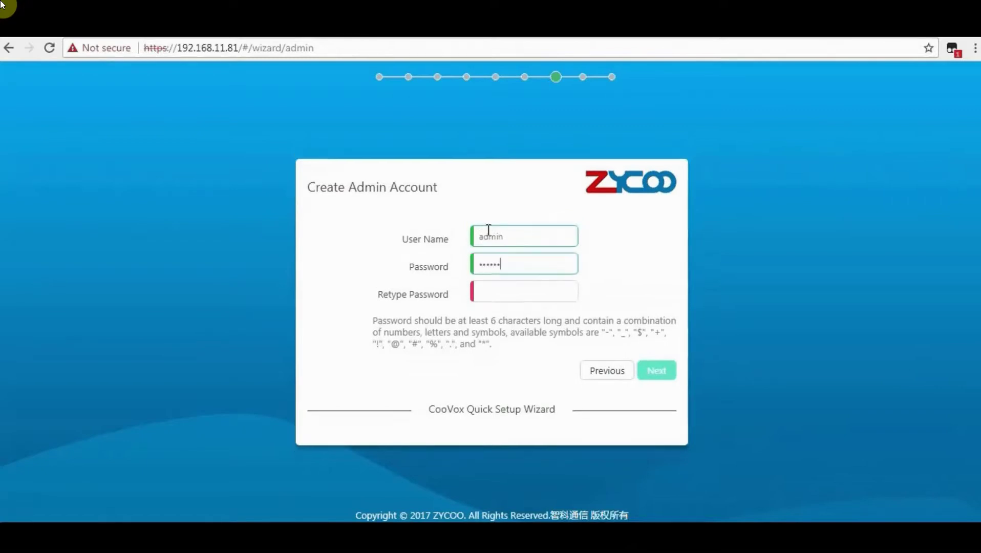
{"action": "key", "text": "Tab"}
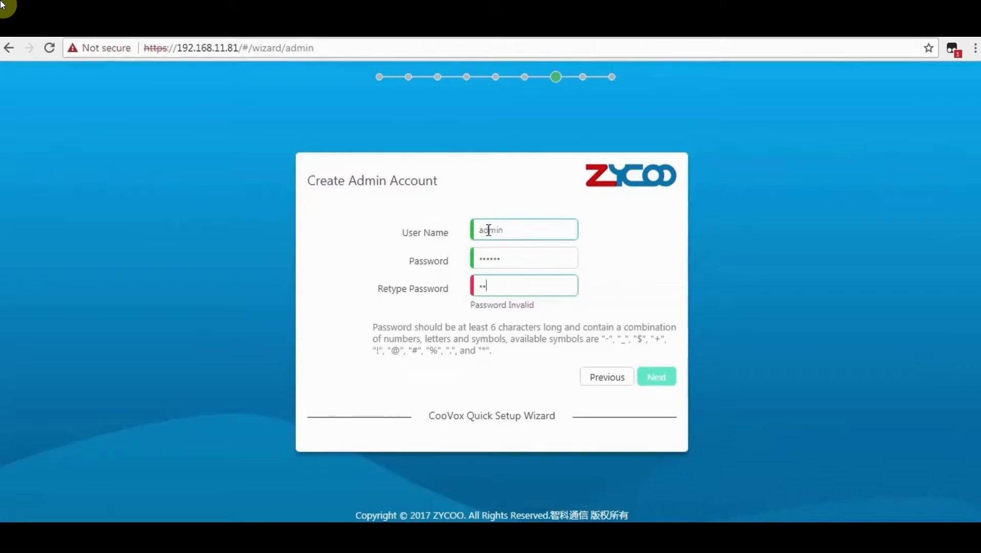
{"action": "type", "text": "1"}
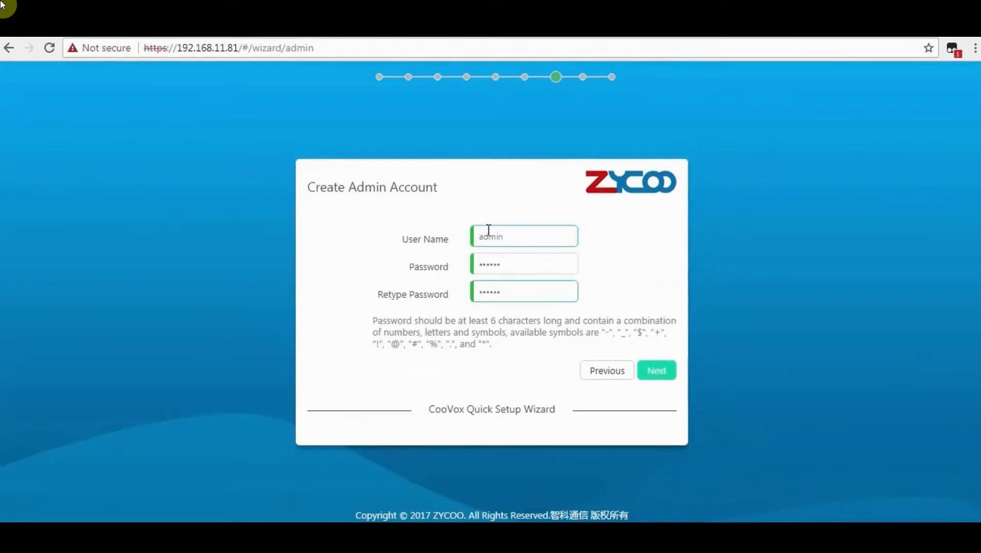
{"action": "left_click", "coordinate": [657, 371]}
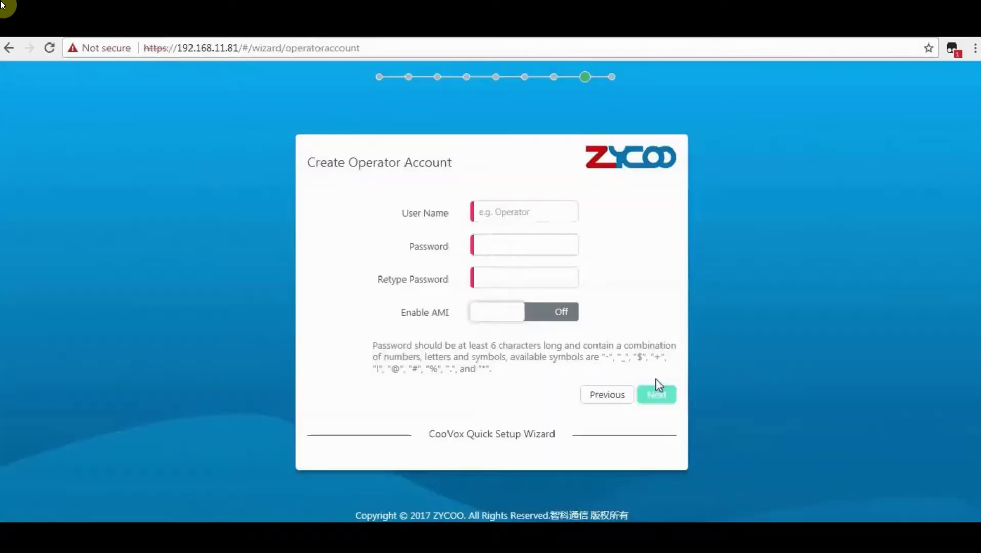
Enter user name 'operator', set and retype its password, leave AMI off, and submit
{"action": "left_click", "coordinate": [534, 245]}
{"action": "left_click", "coordinate": [528, 215]}
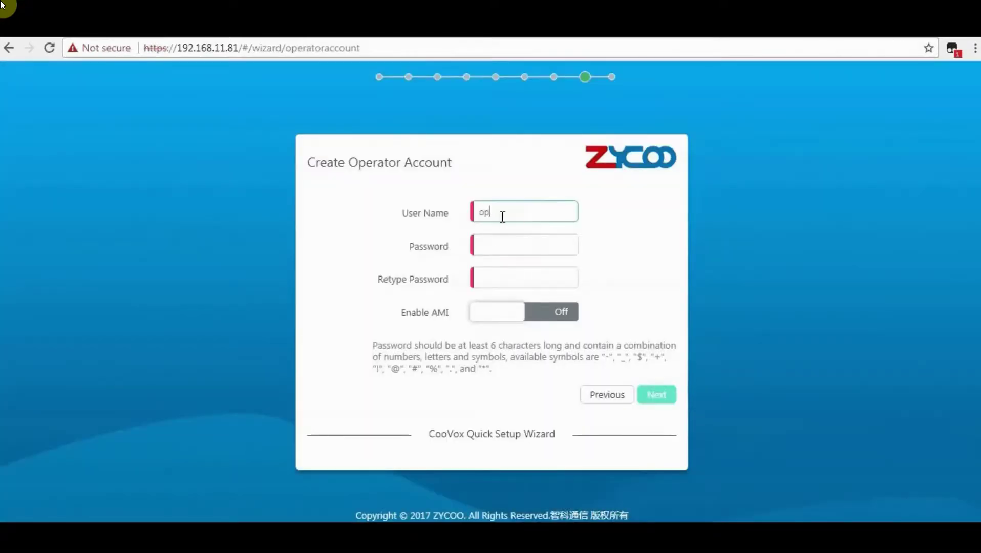
{"action": "type", "text": "operator"}
{"action": "key", "text": "Tab"}
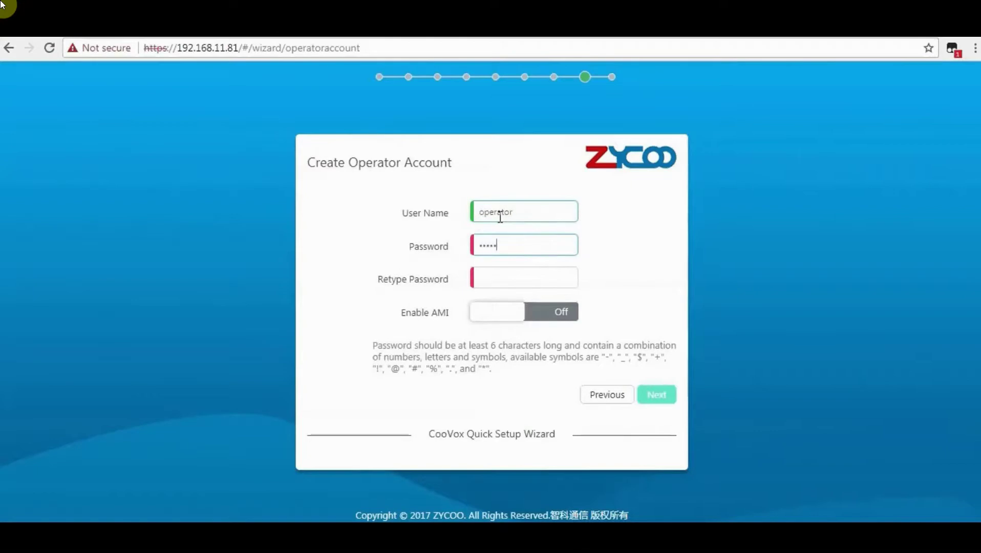
{"action": "key", "text": "Tab"}
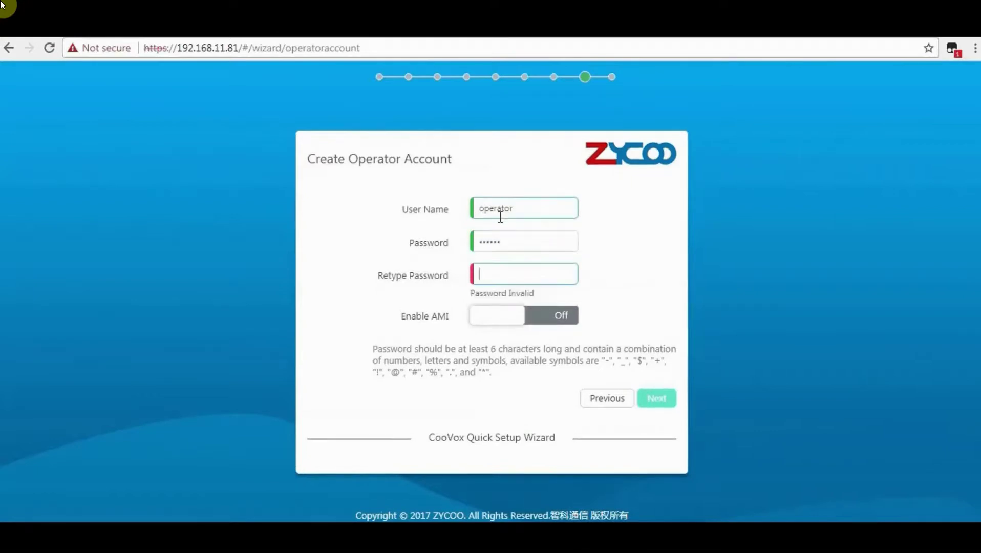
{"action": "type", "text": "1"}
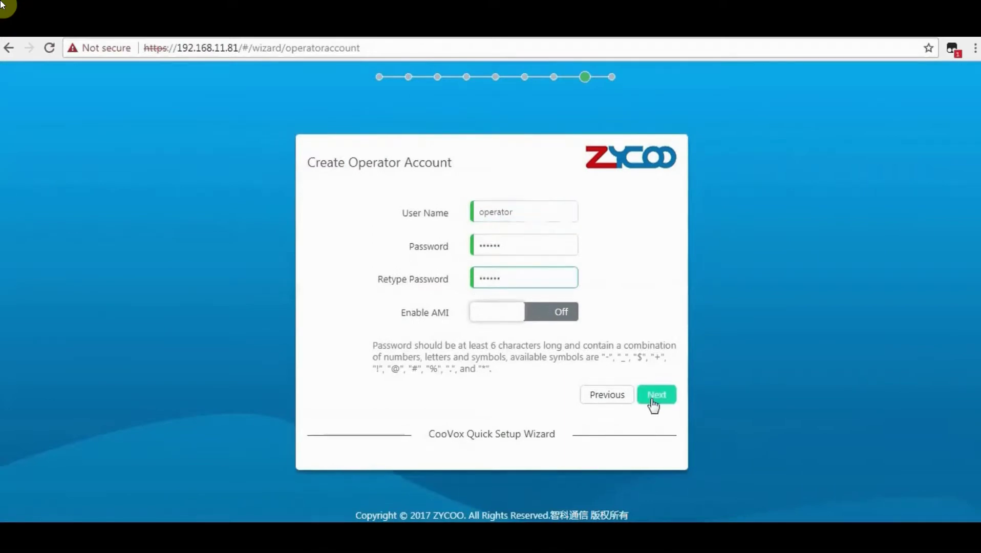
{"action": "left_click", "coordinate": [653, 400]}
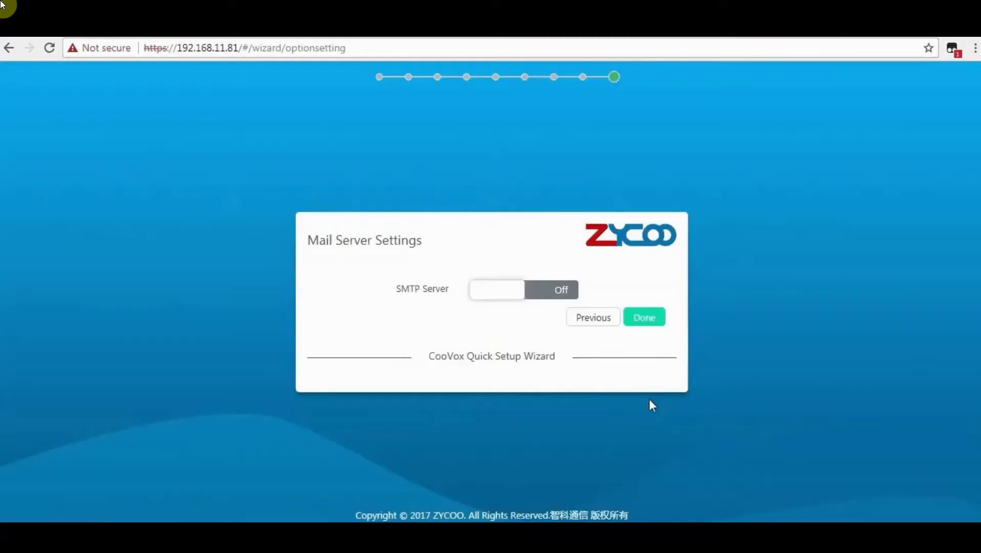
Look through the SMTP provider options, then switch SMTP Server off and click Done
{"action": "left_click", "coordinate": [503, 304]}
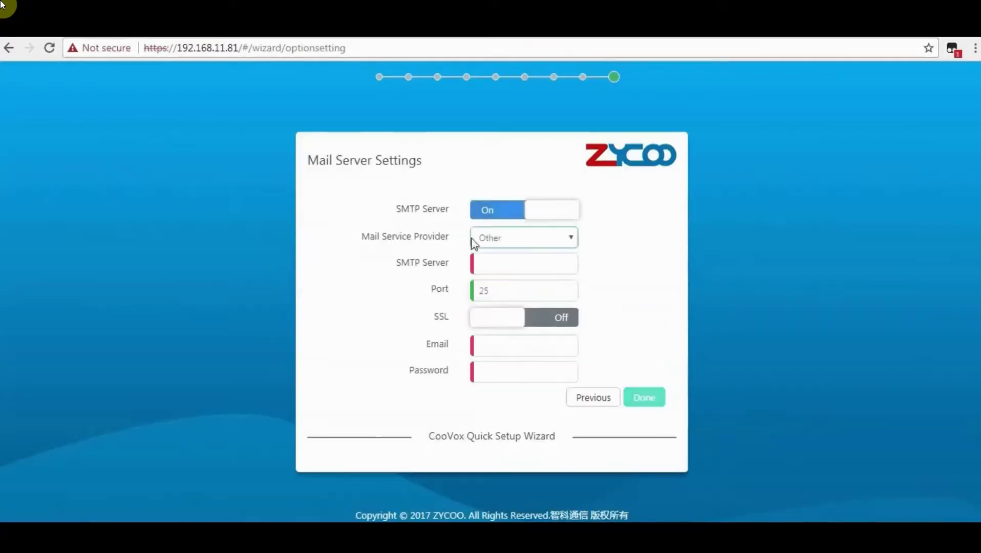
{"action": "left_click", "coordinate": [495, 240]}
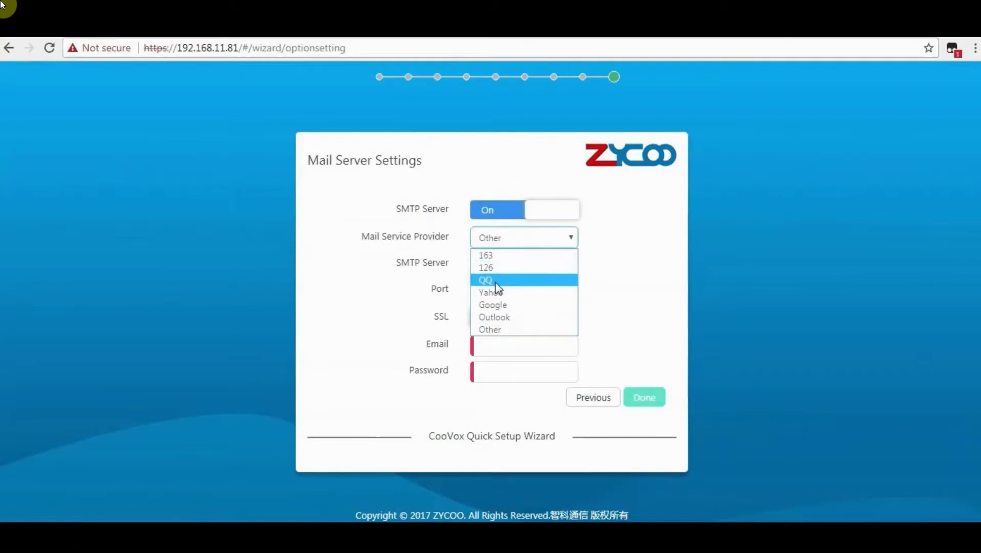
{"action": "left_click", "coordinate": [351, 181]}
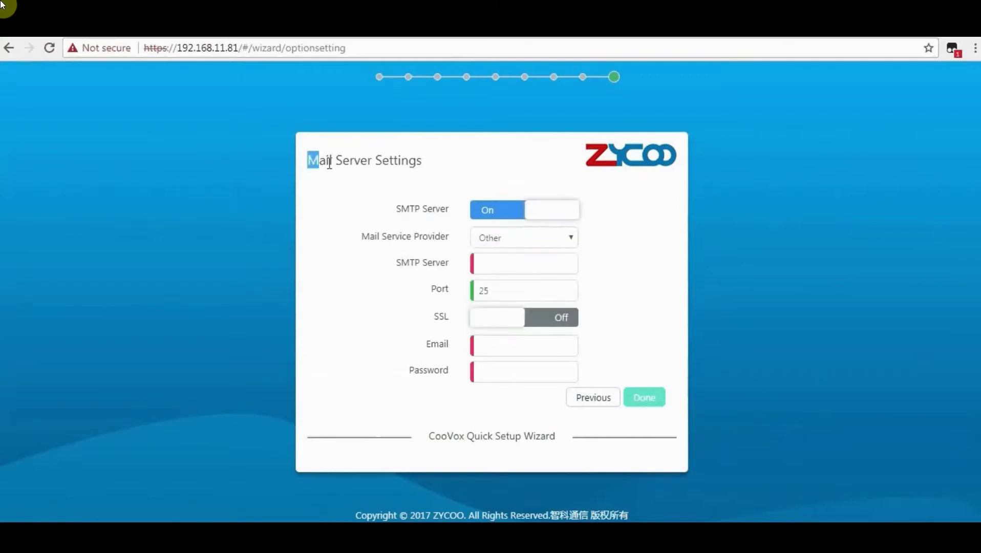
{"action": "left_click_drag", "start_coordinate": [330, 163], "coordinate": [419, 167]}
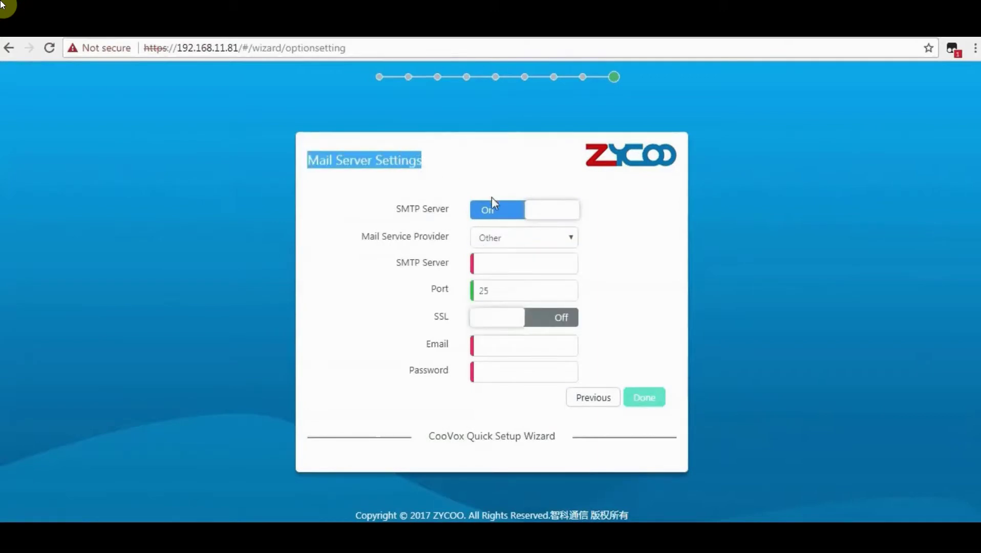
{"action": "left_click", "coordinate": [496, 237]}
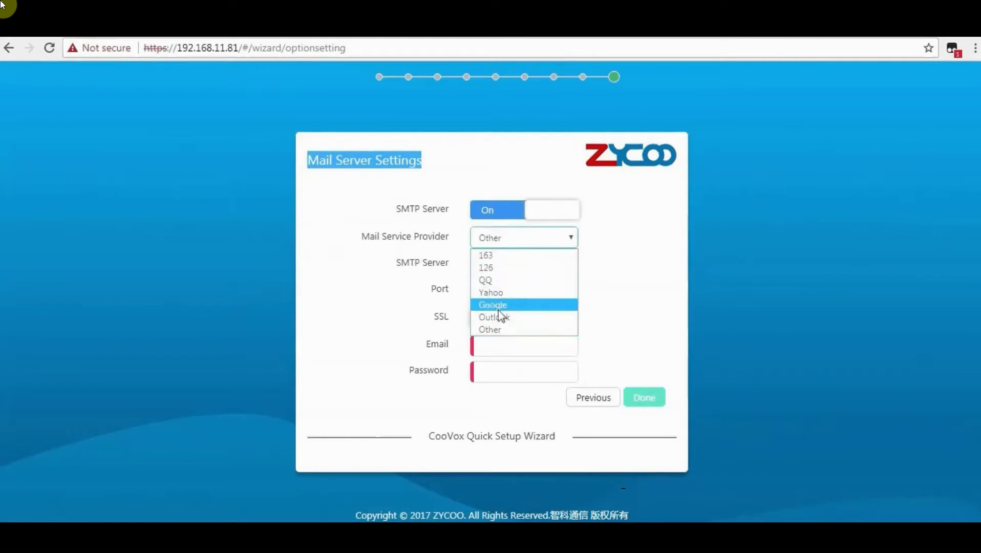
{"action": "left_click", "coordinate": [409, 310]}
{"action": "left_click", "coordinate": [488, 263]}
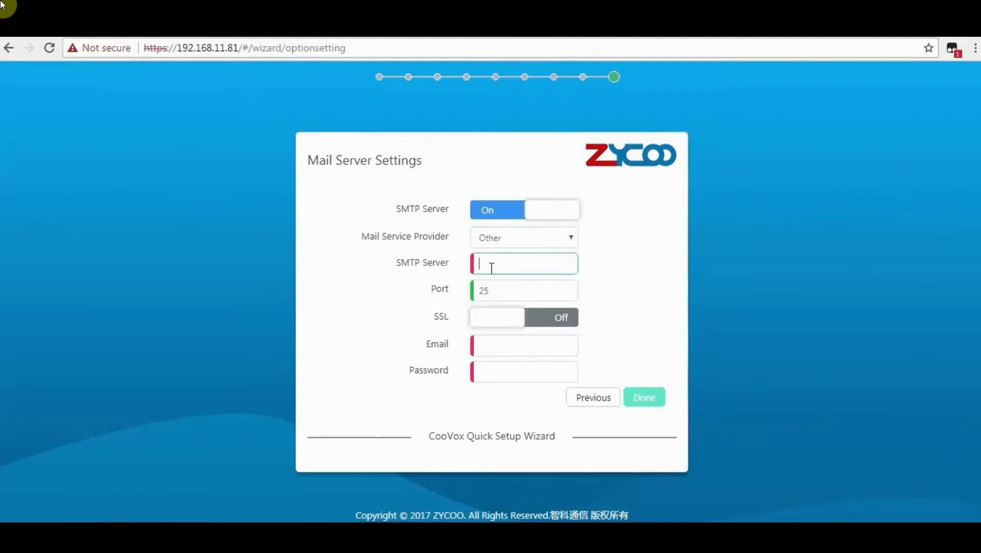
{"action": "left_click", "coordinate": [493, 293]}
{"action": "left_click", "coordinate": [534, 218]}
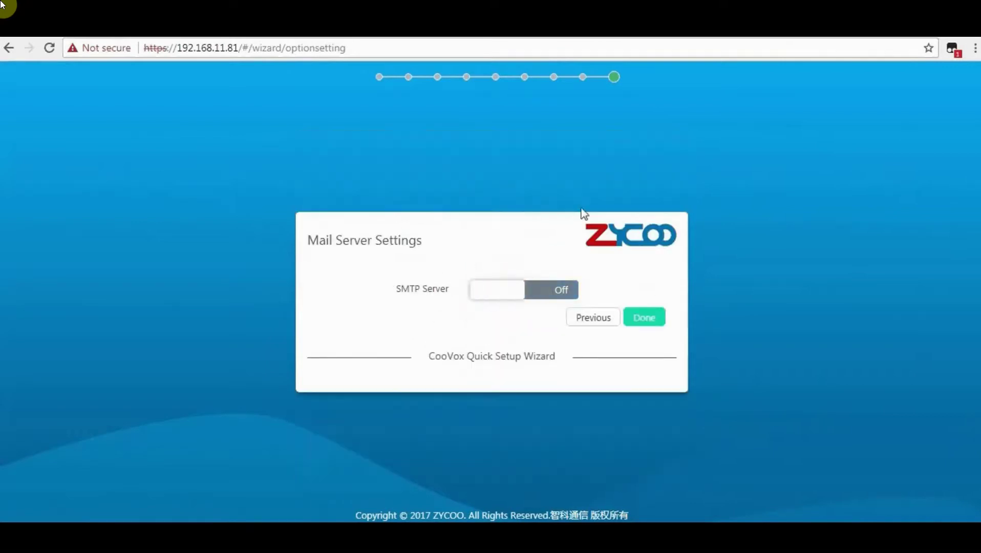
{"action": "left_click", "coordinate": [648, 318]}
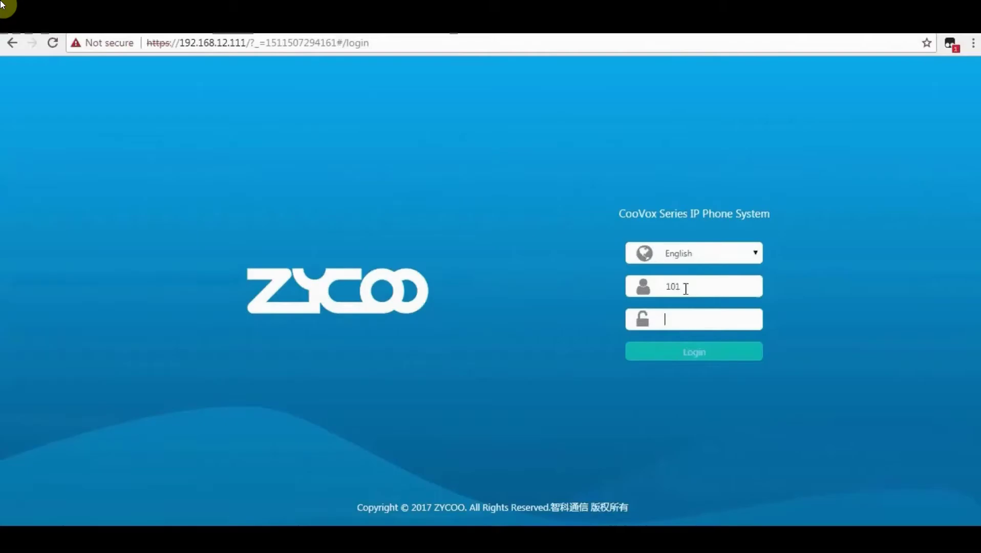
Log in to the user portal as extension 101 with its password
{"action": "type", "text": "10"}
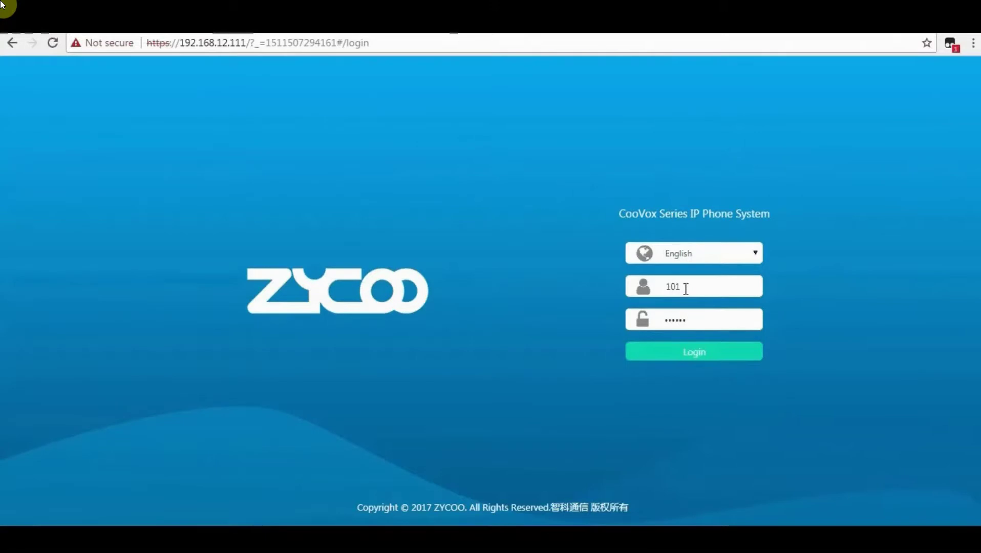
{"action": "key", "text": "Return"}
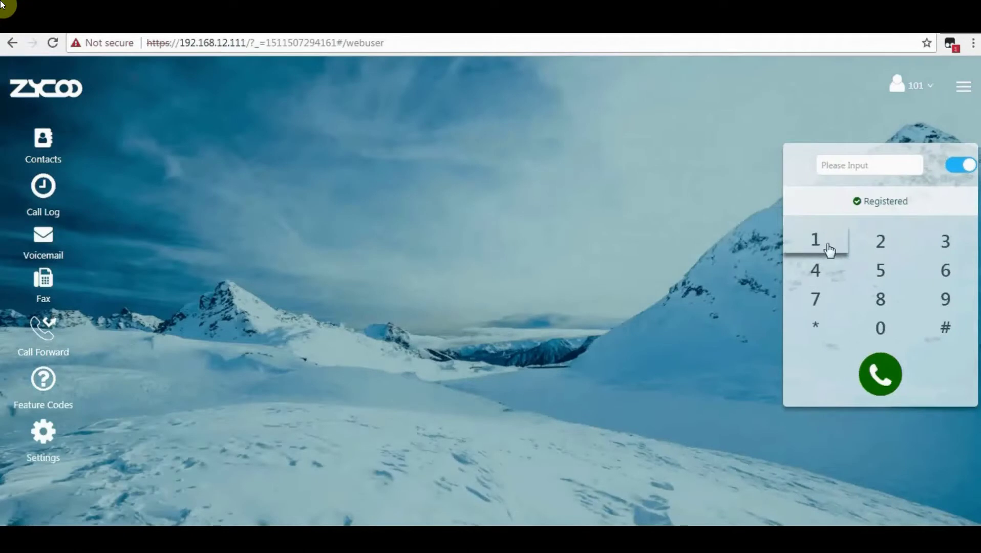
Dial 1, 0, 2 on the web phone keypad and press the green call button
{"action": "left_click", "coordinate": [829, 250]}
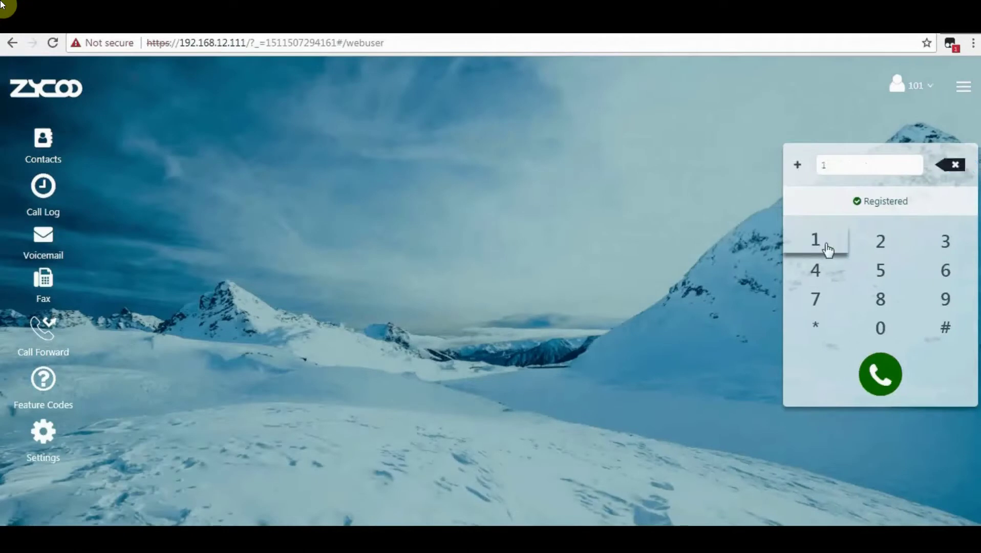
{"action": "left_click", "coordinate": [877, 342]}
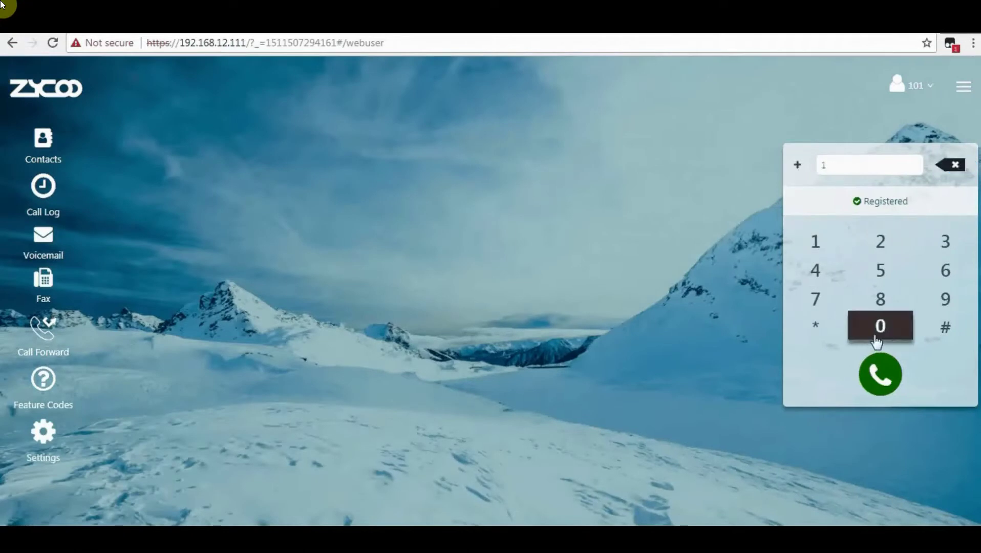
{"action": "left_click", "coordinate": [878, 245]}
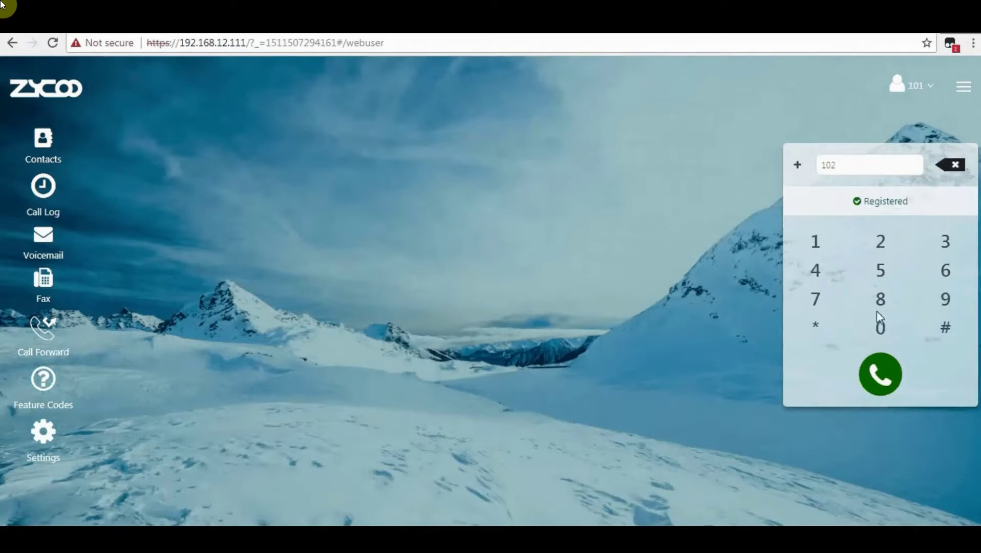
{"action": "left_click", "coordinate": [879, 378]}
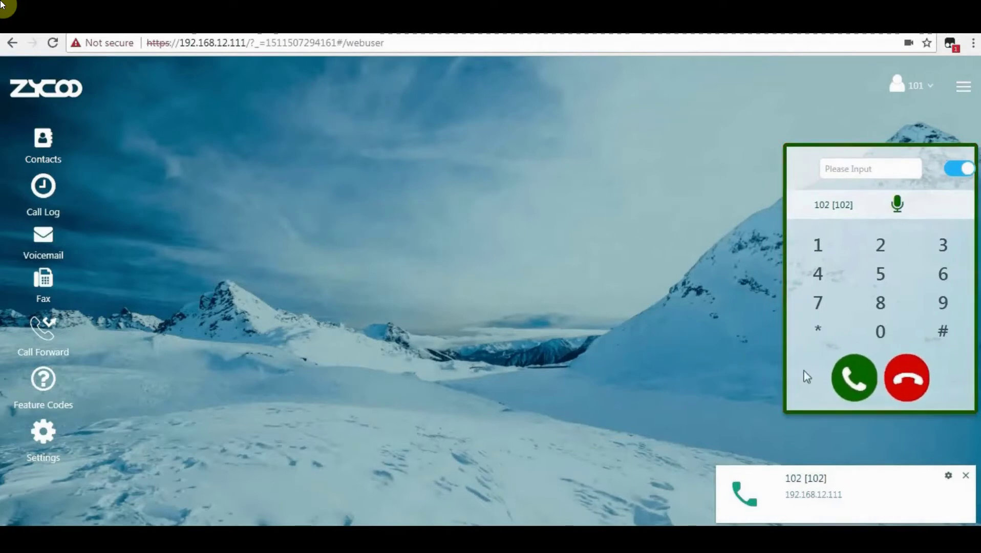
Answer the call with extension 102 and pick it up on the second computer's web phone
{"action": "left_click", "coordinate": [846, 383]}
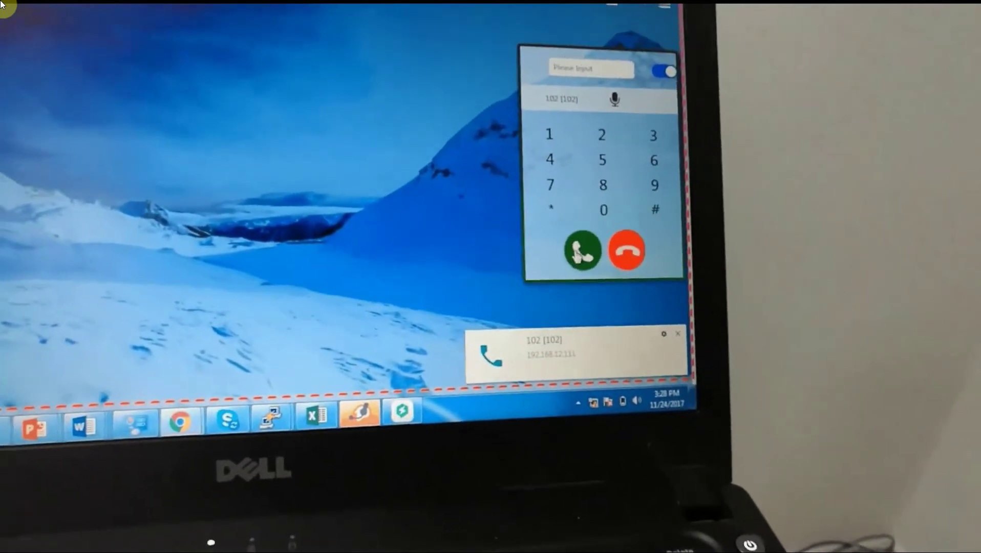
{"action": "left_click", "coordinate": [586, 248]}
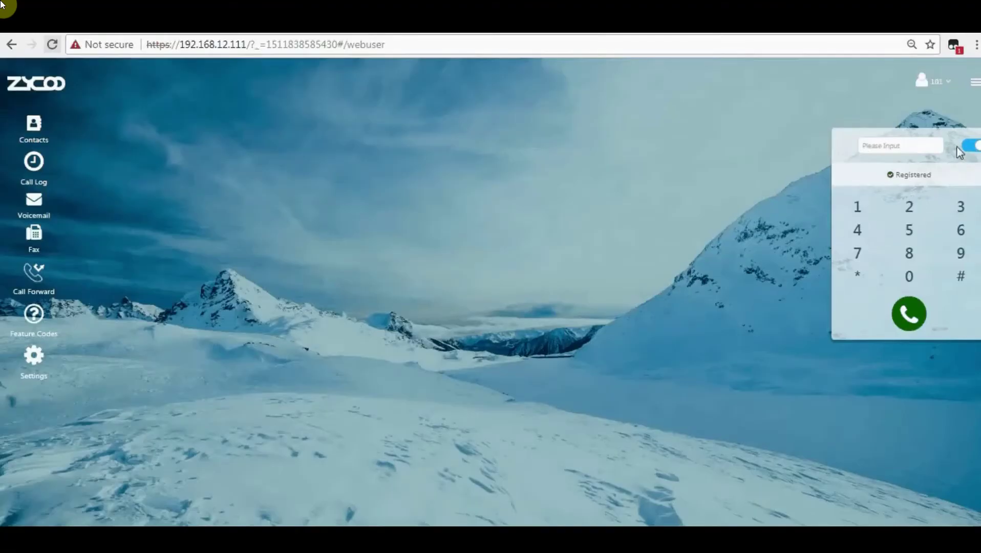
{"action": "left_click", "coordinate": [29, 128]}
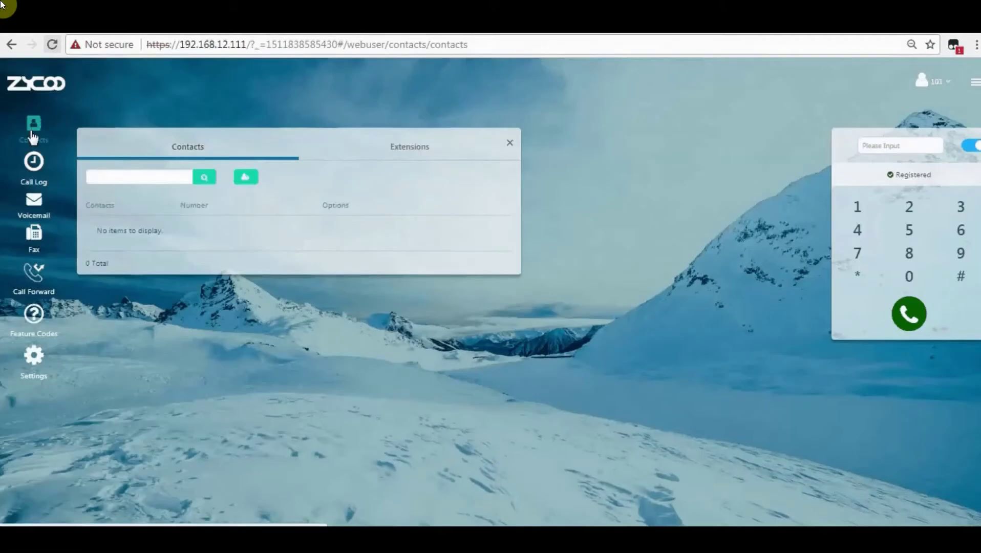
{"action": "left_click", "coordinate": [398, 152]}
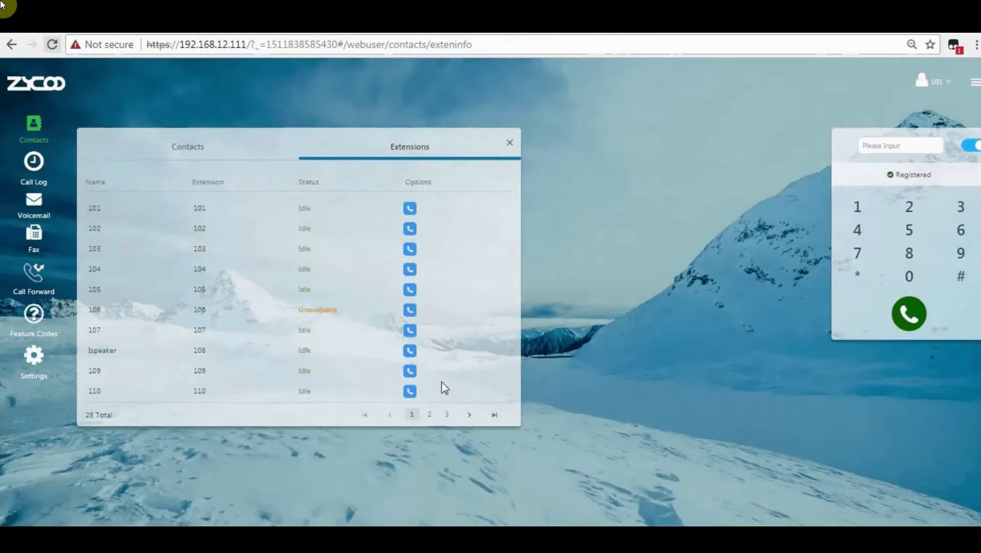
{"action": "left_click", "coordinate": [468, 416]}
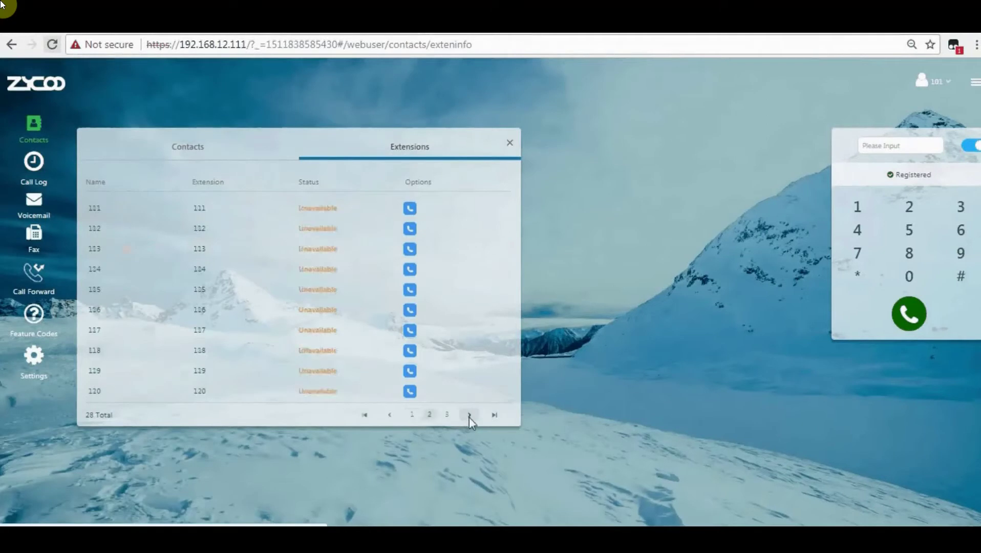
{"action": "left_click", "coordinate": [469, 416]}
{"action": "left_click", "coordinate": [388, 415]}
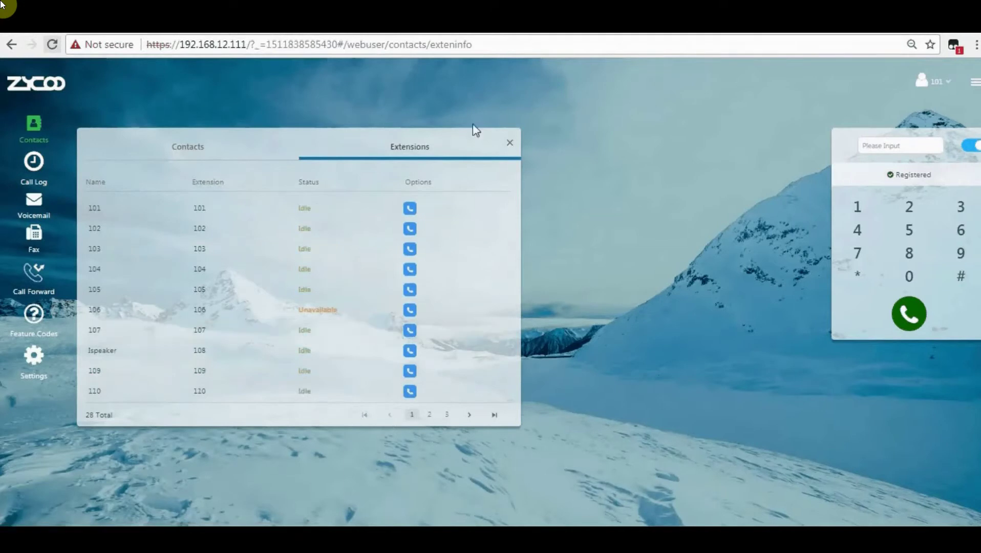
{"action": "left_click", "coordinate": [509, 143]}
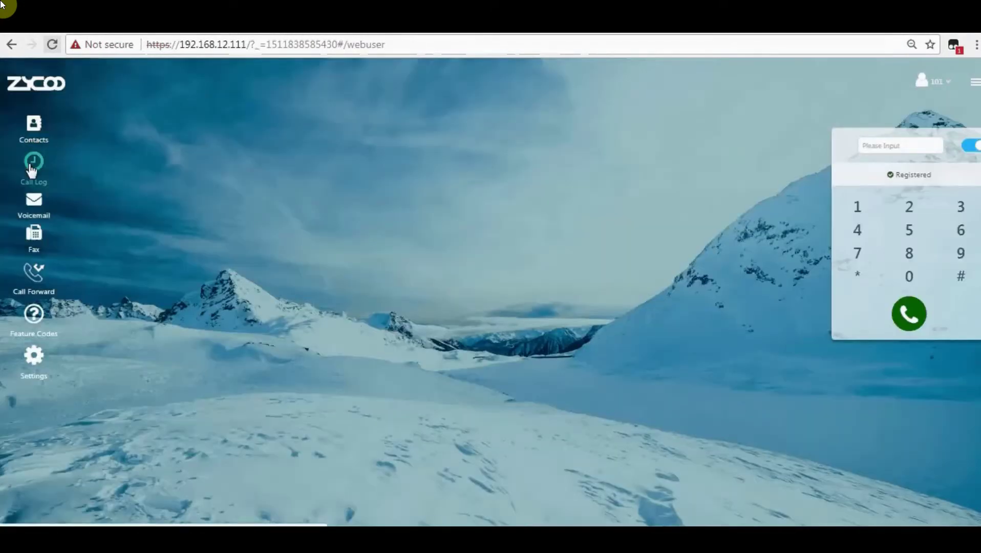
{"action": "left_click", "coordinate": [30, 167]}
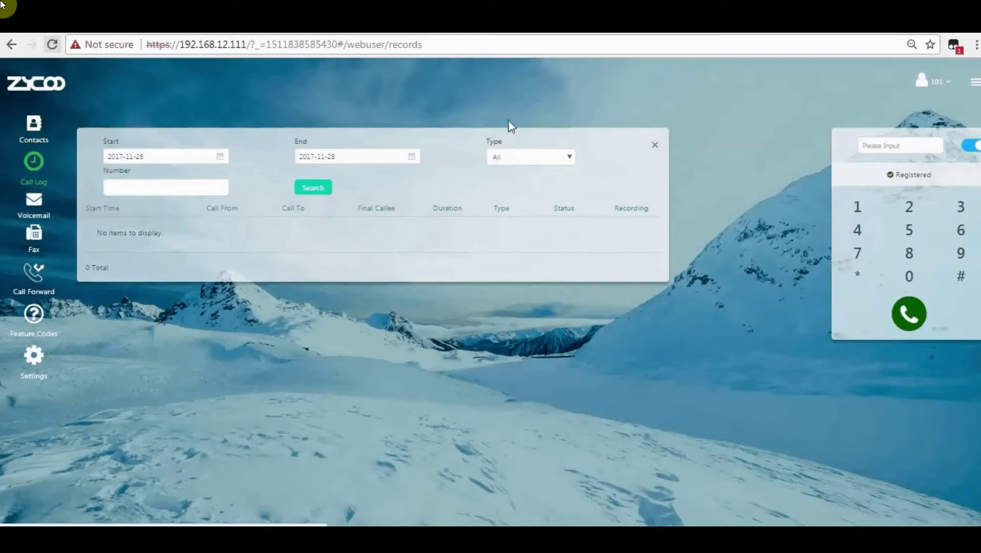
{"action": "left_click", "coordinate": [328, 190]}
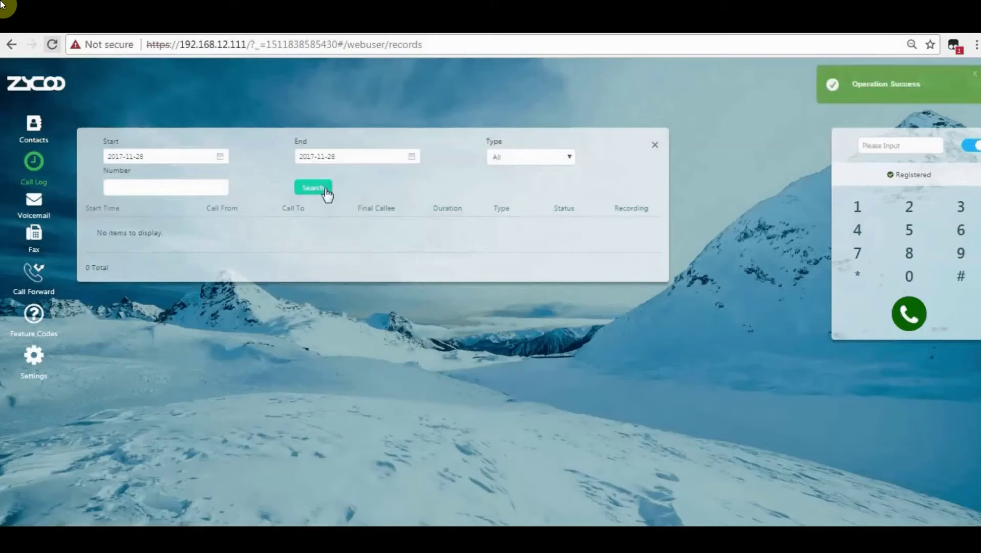
{"action": "left_click", "coordinate": [220, 156]}
{"action": "left_click", "coordinate": [568, 157]}
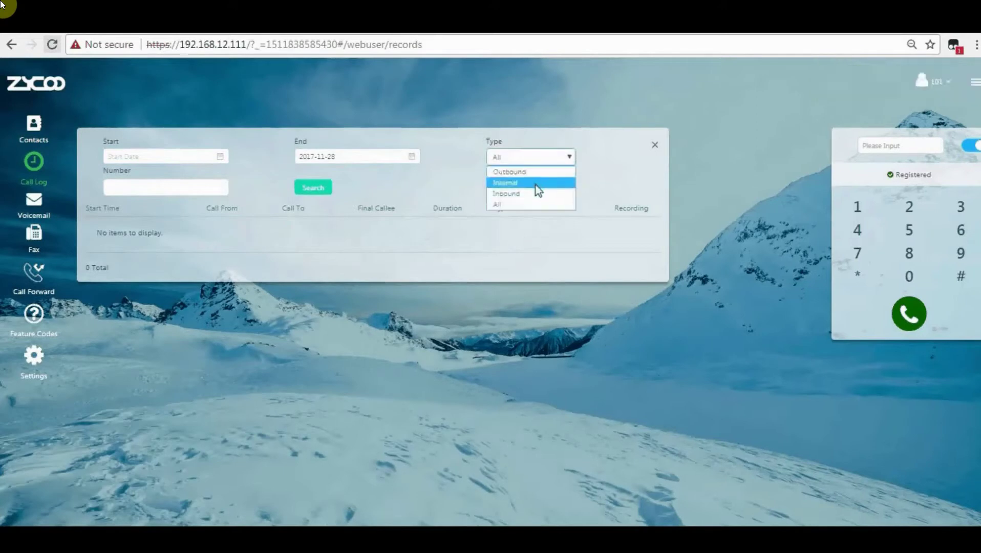
{"action": "left_click", "coordinate": [405, 193]}
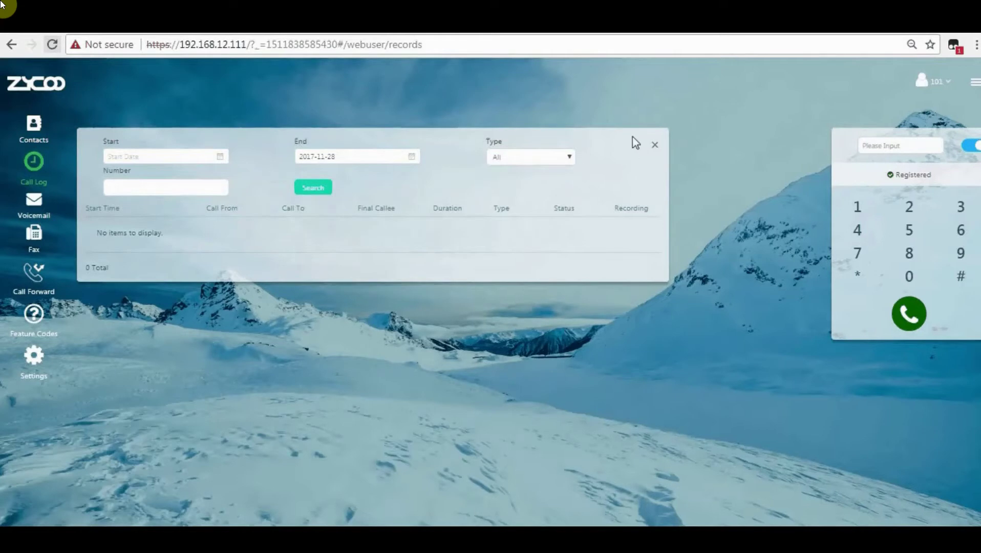
{"action": "left_click", "coordinate": [655, 145]}
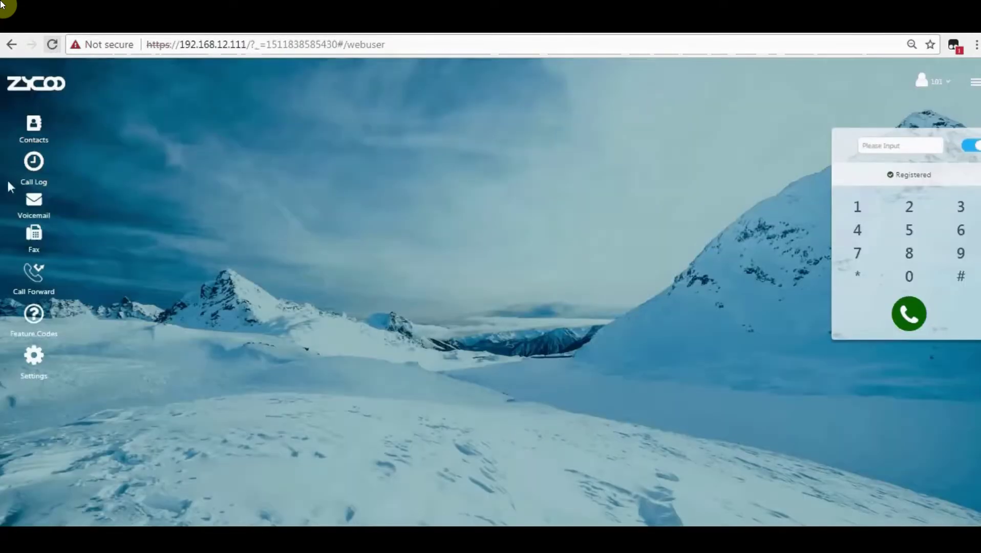
Play the 5-second voicemail from extension 100, then switch its status to Read and back to New
{"action": "left_click", "coordinate": [28, 216]}
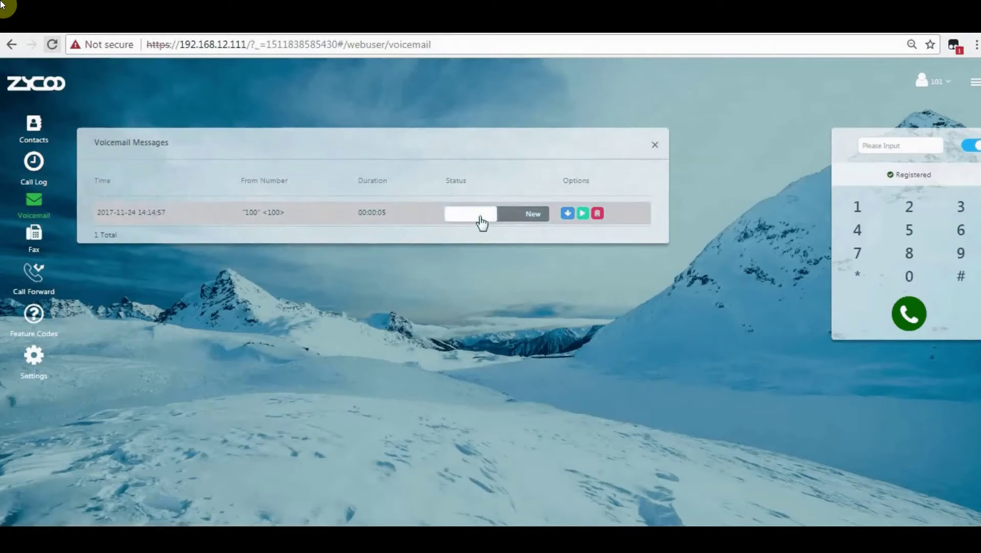
{"action": "left_click", "coordinate": [582, 214]}
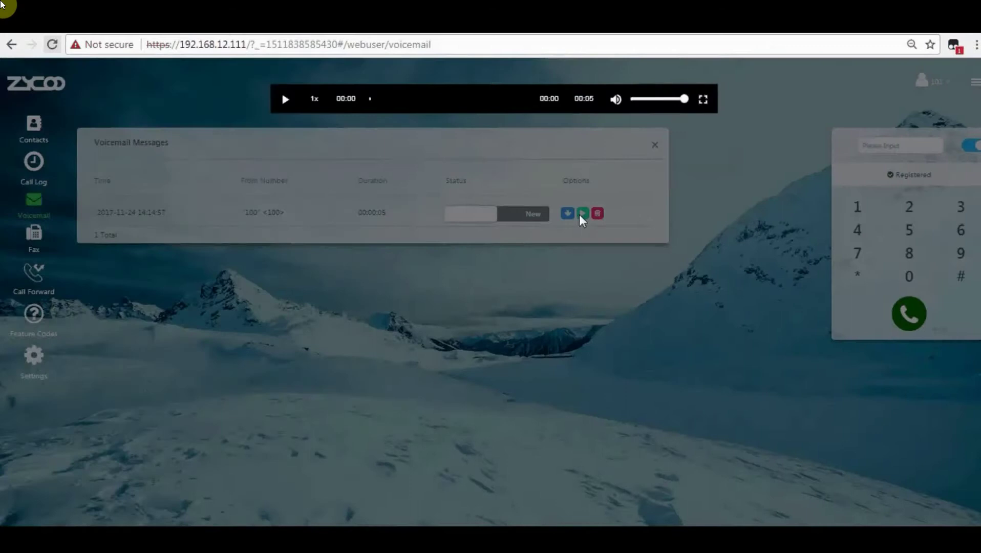
{"action": "left_click", "coordinate": [285, 99]}
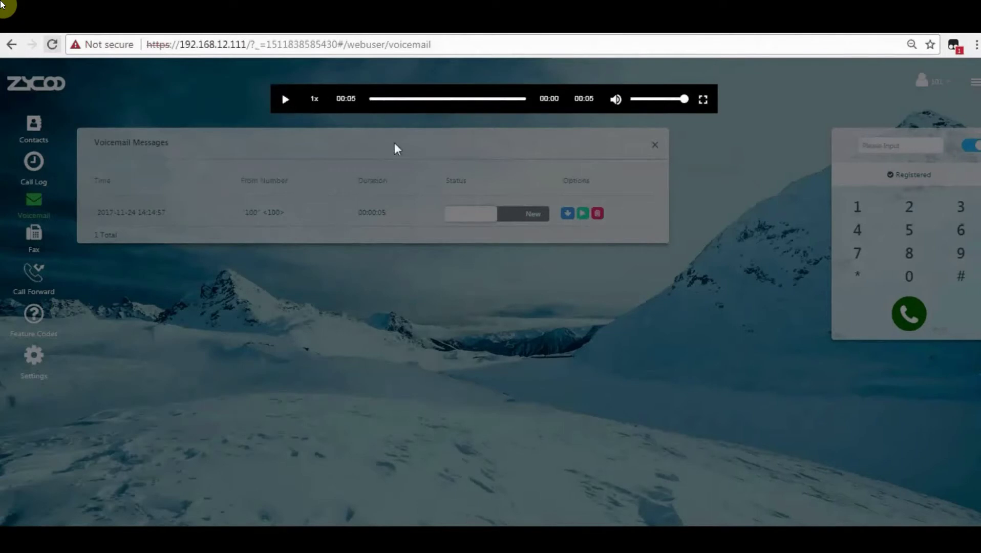
{"action": "left_click", "coordinate": [447, 145]}
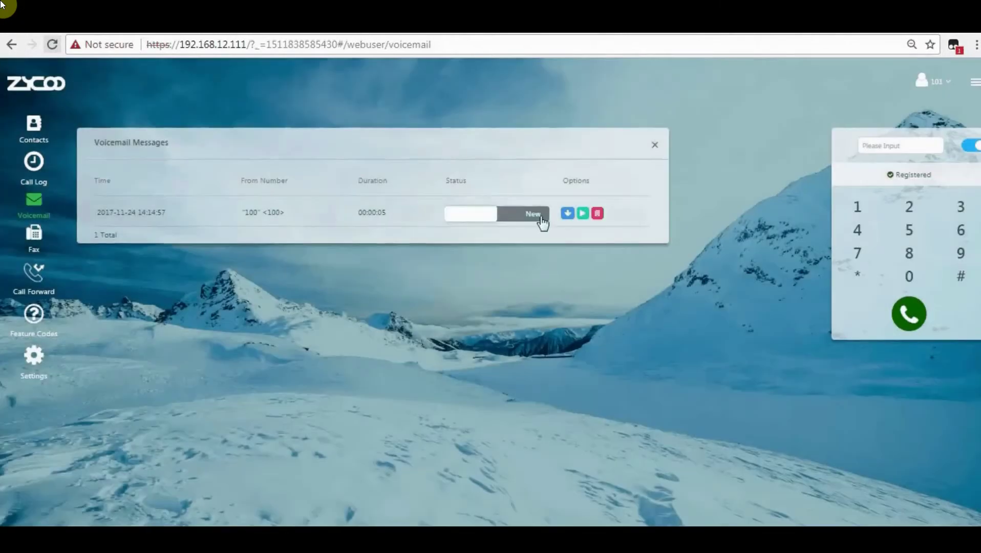
{"action": "left_click", "coordinate": [477, 216]}
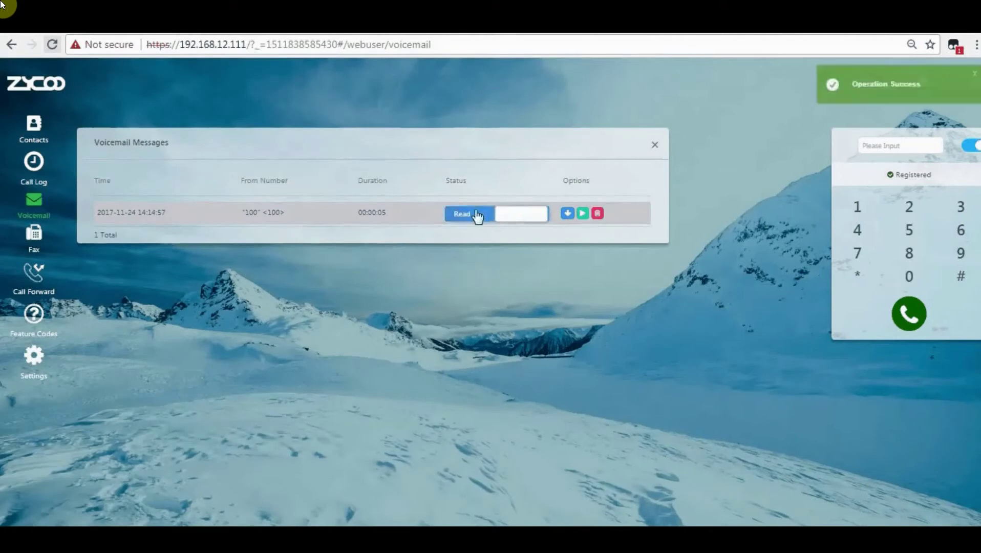
{"action": "left_click", "coordinate": [519, 223]}
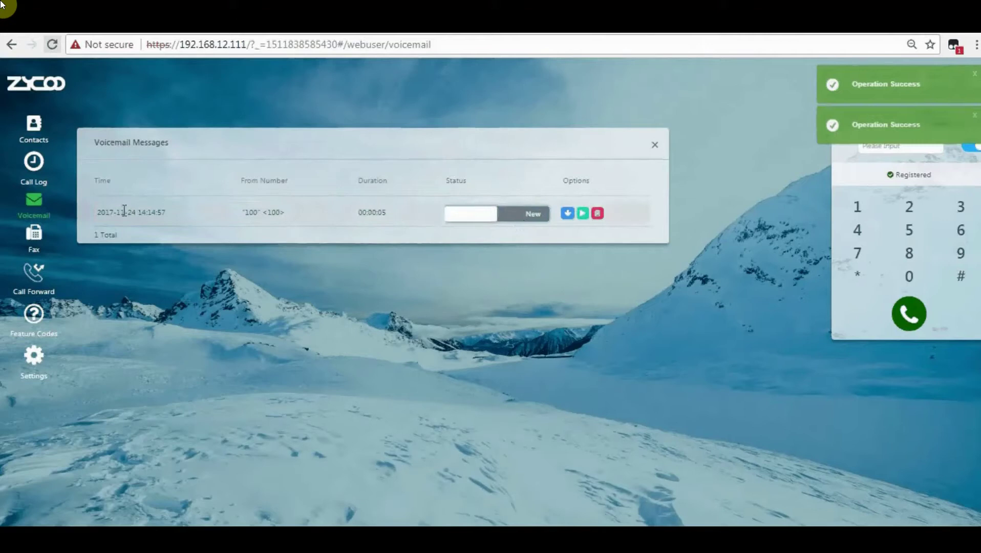
{"action": "left_click", "coordinate": [655, 146]}
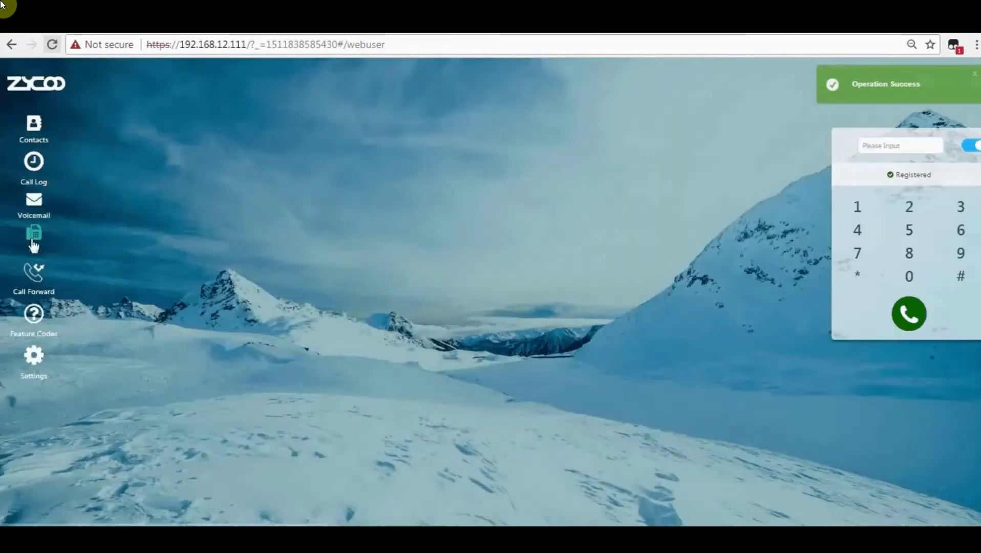
{"action": "left_click", "coordinate": [31, 236]}
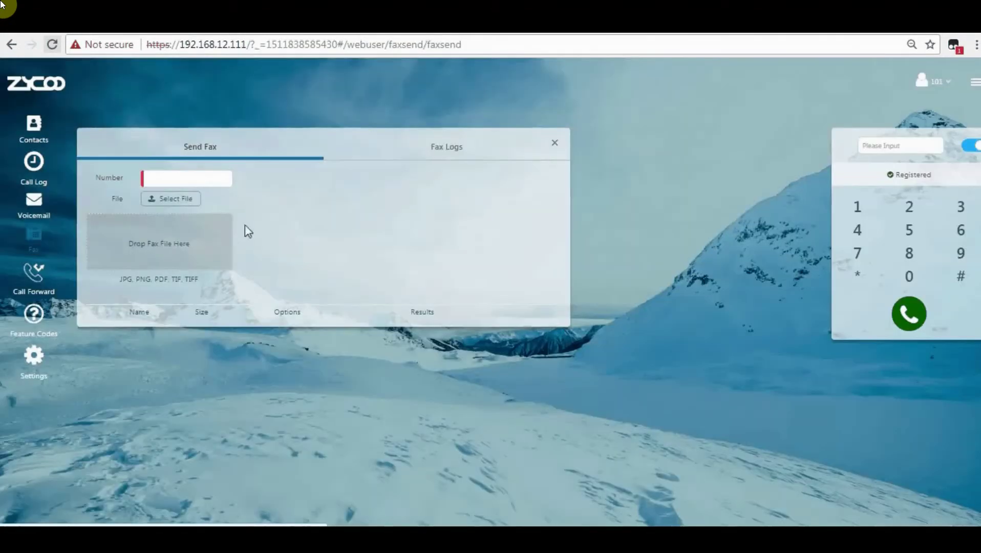
{"action": "left_click", "coordinate": [439, 146]}
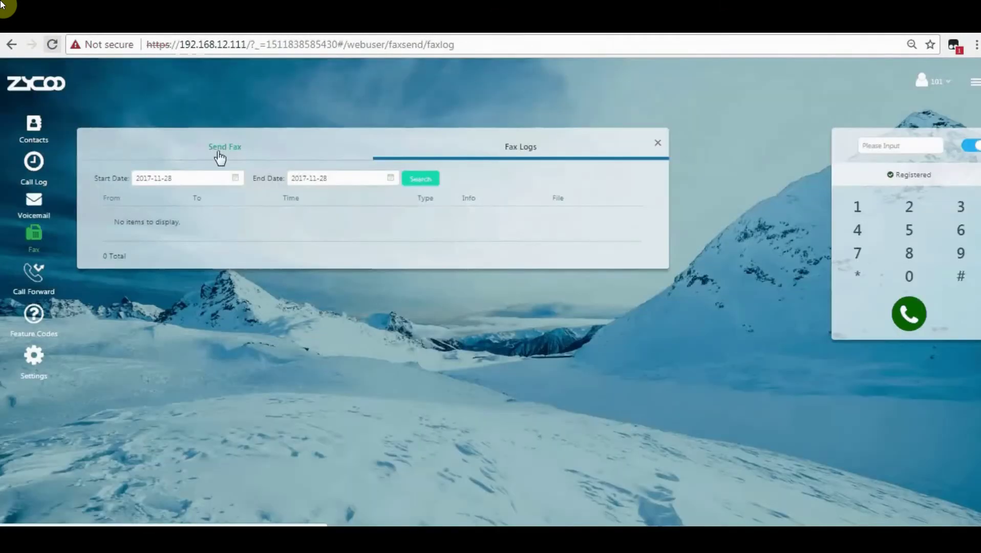
{"action": "left_click", "coordinate": [219, 153]}
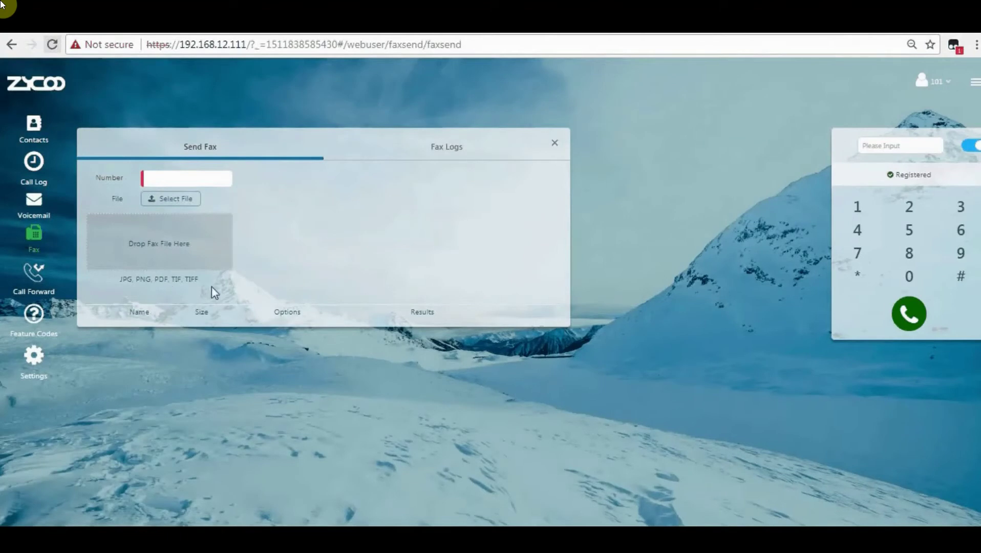
{"action": "left_click", "coordinate": [451, 152]}
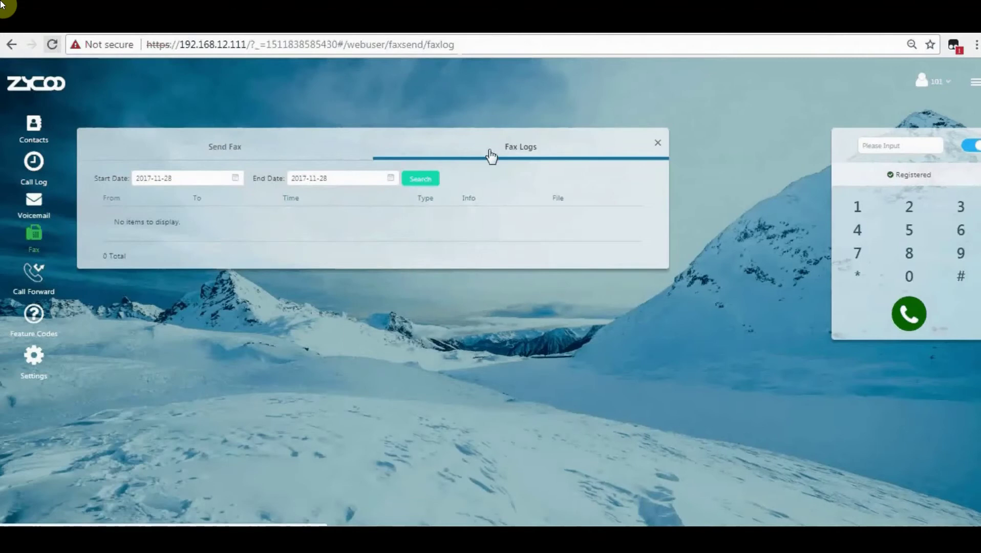
{"action": "left_click", "coordinate": [657, 143]}
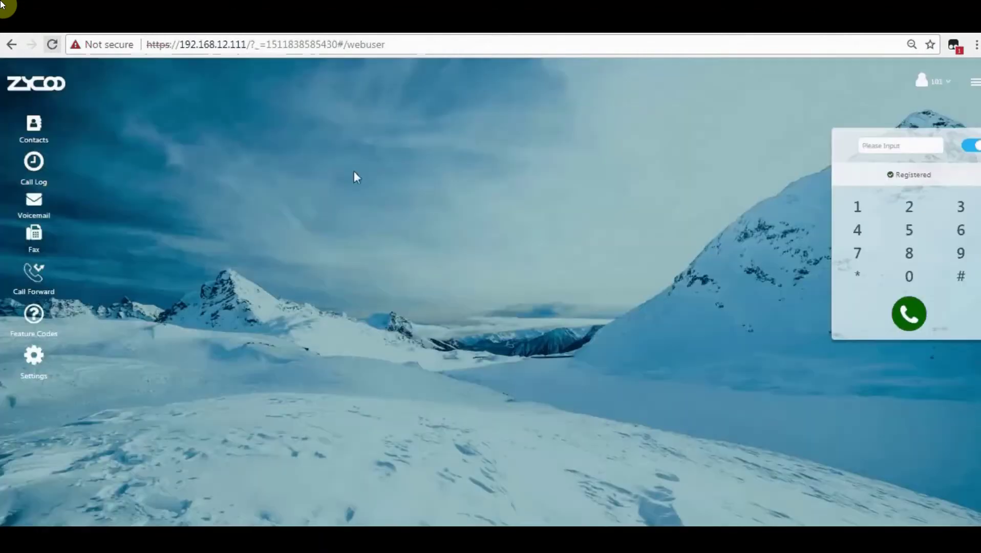
{"action": "left_click", "coordinate": [34, 287]}
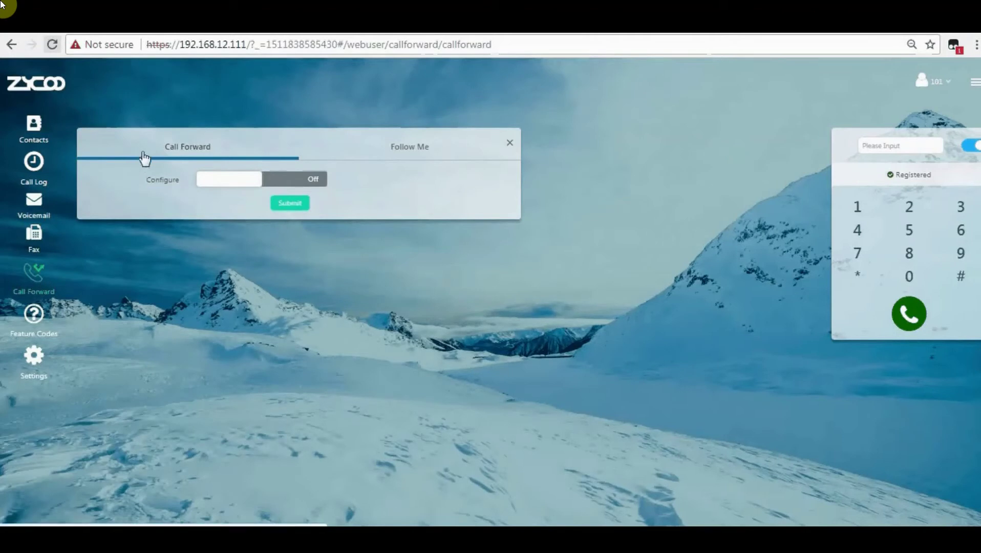
{"action": "left_click", "coordinate": [208, 186]}
{"action": "left_click", "coordinate": [210, 208]}
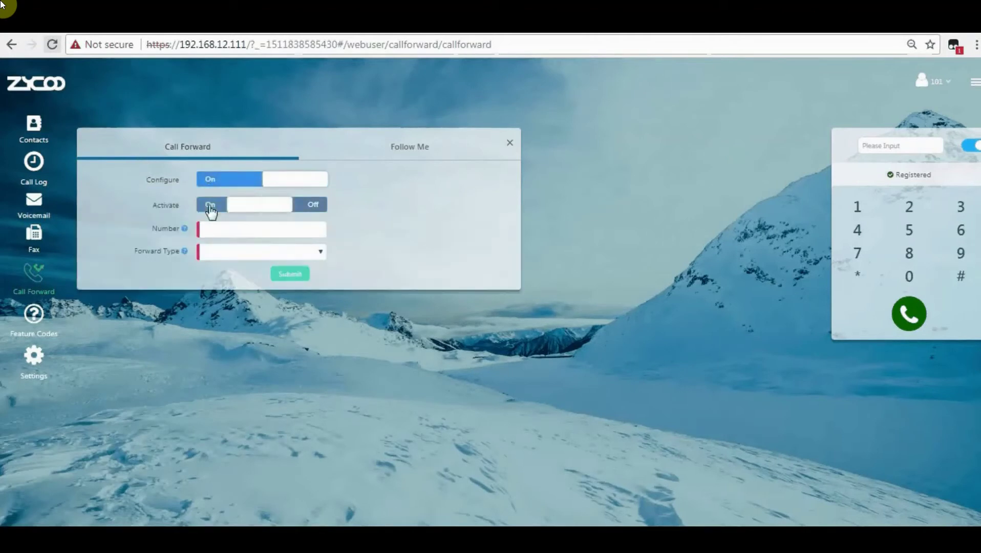
{"action": "left_click", "coordinate": [275, 206]}
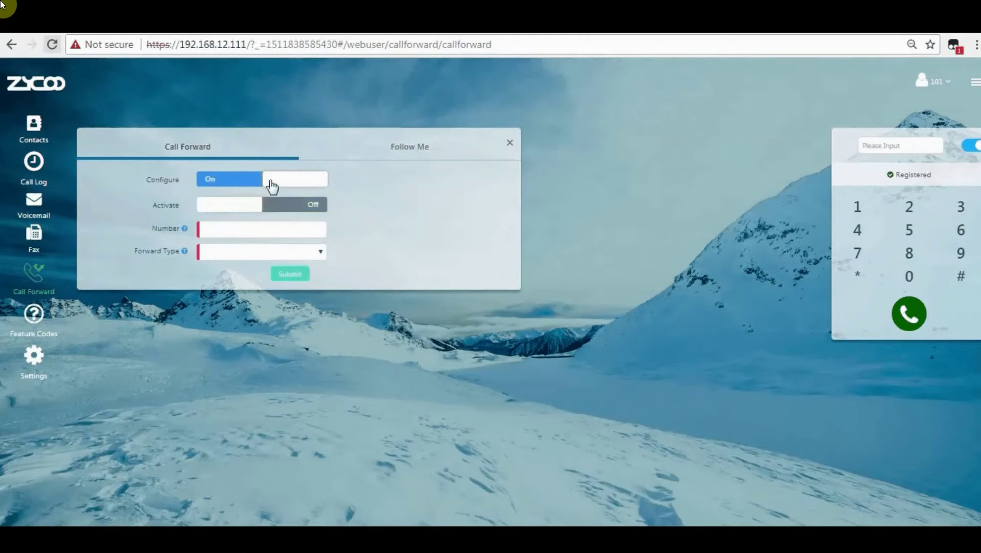
{"action": "left_click", "coordinate": [270, 182]}
{"action": "left_click", "coordinate": [400, 150]}
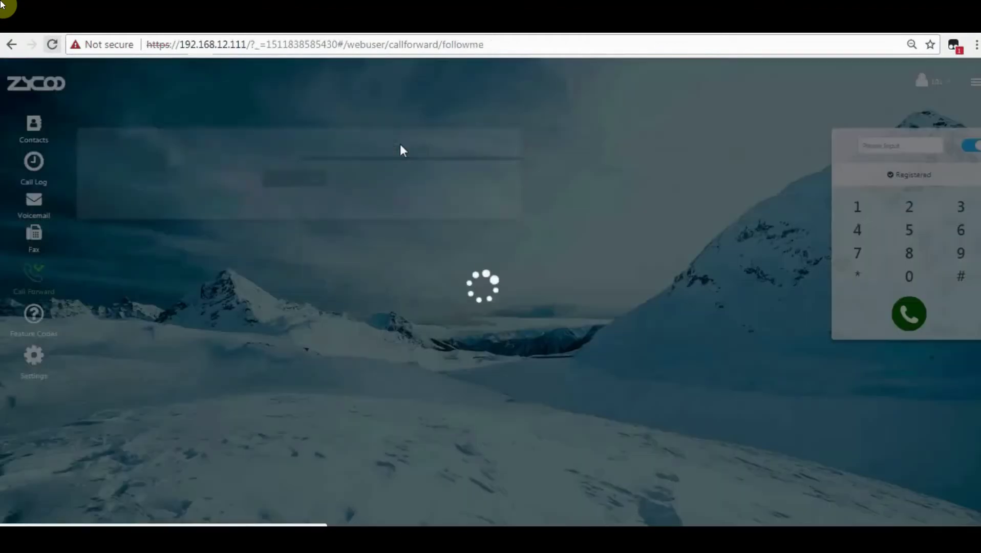
{"action": "left_click", "coordinate": [211, 184]}
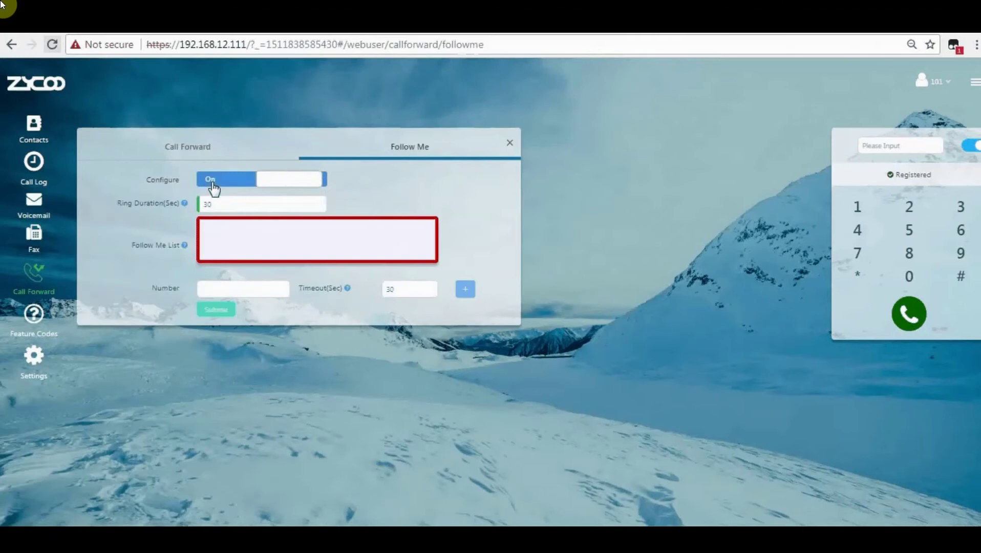
{"action": "left_click", "coordinate": [258, 293]}
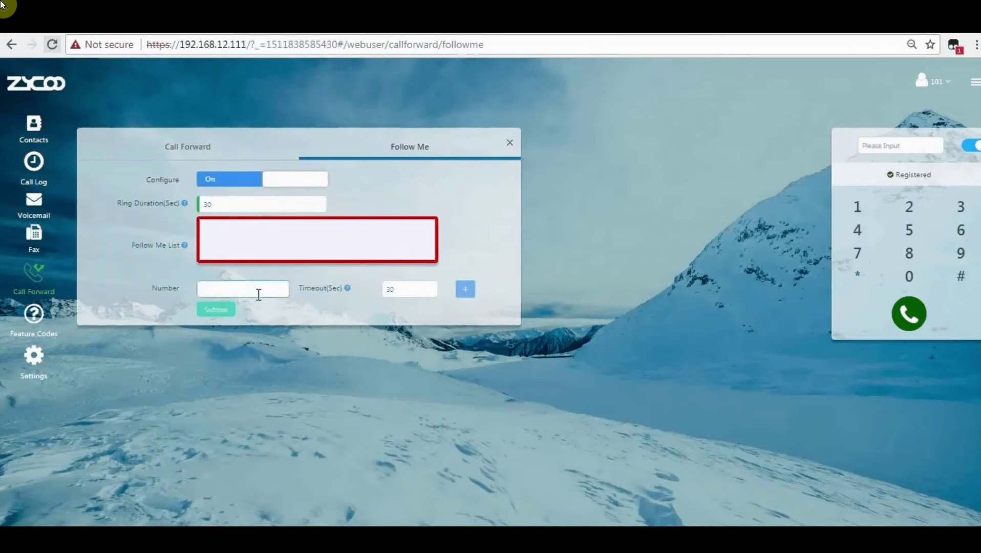
{"action": "left_click", "coordinate": [278, 183]}
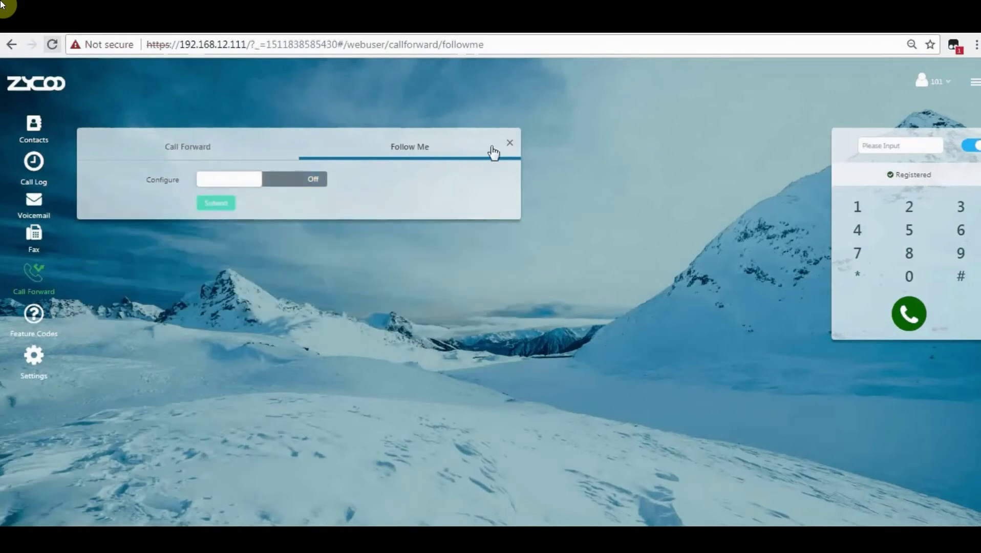
{"action": "left_click", "coordinate": [509, 146]}
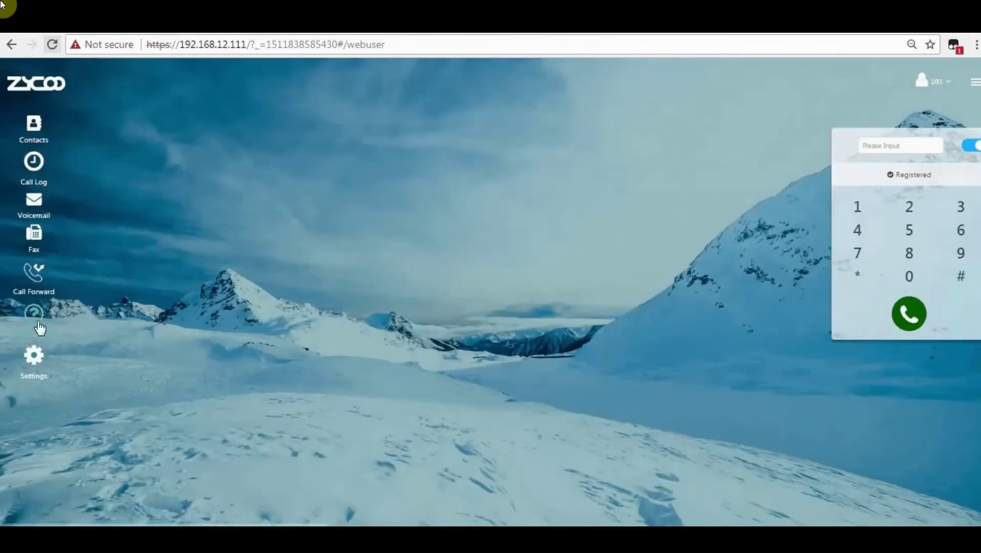
Browse the Feature Codes cards for voicemail, pickup, blacklist and conference, then go to personal settings
{"action": "left_click", "coordinate": [32, 319]}
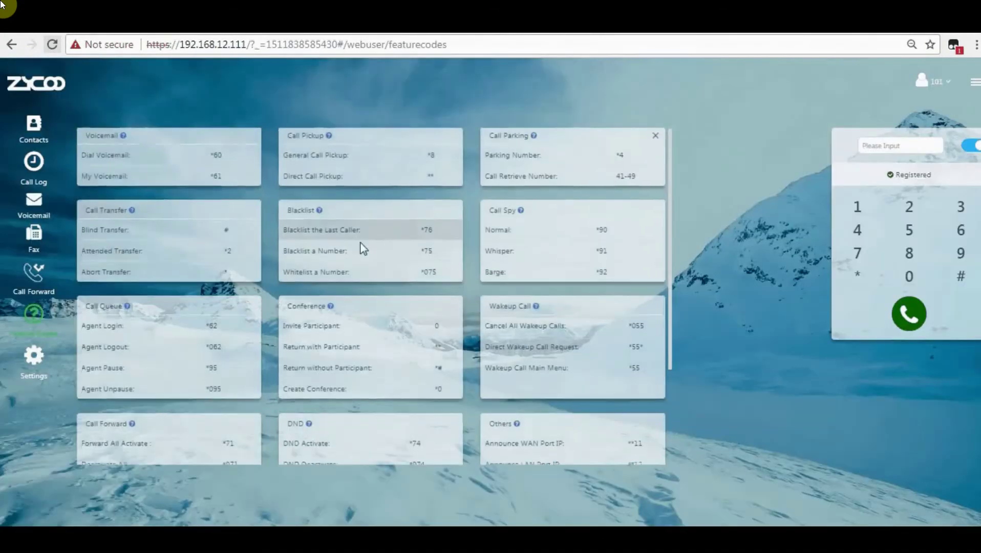
{"action": "scroll", "coordinate": [361, 247], "scroll_direction": "down", "scroll_amount": 3}
{"action": "scroll", "coordinate": [361, 248], "scroll_direction": "up", "scroll_amount": 3}
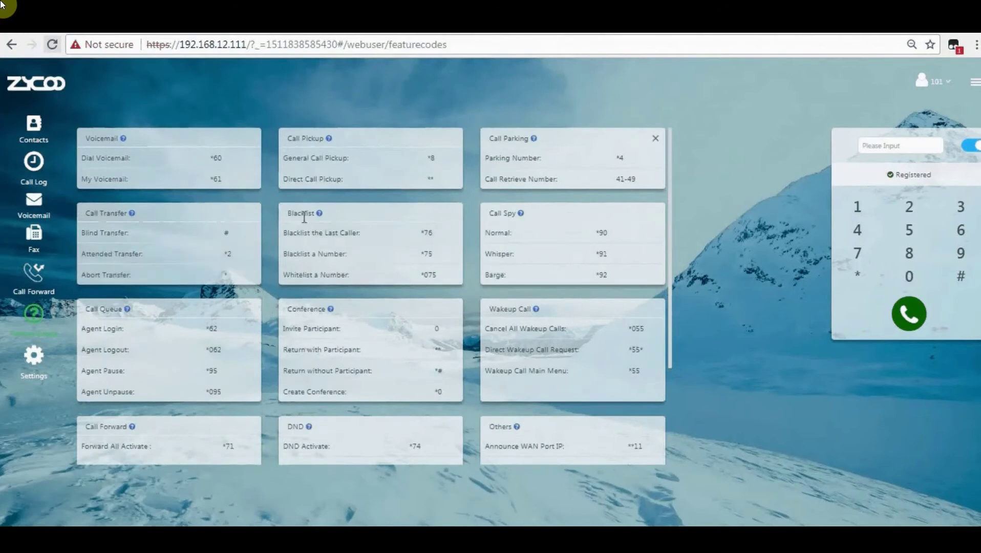
{"action": "left_click", "coordinate": [35, 360]}
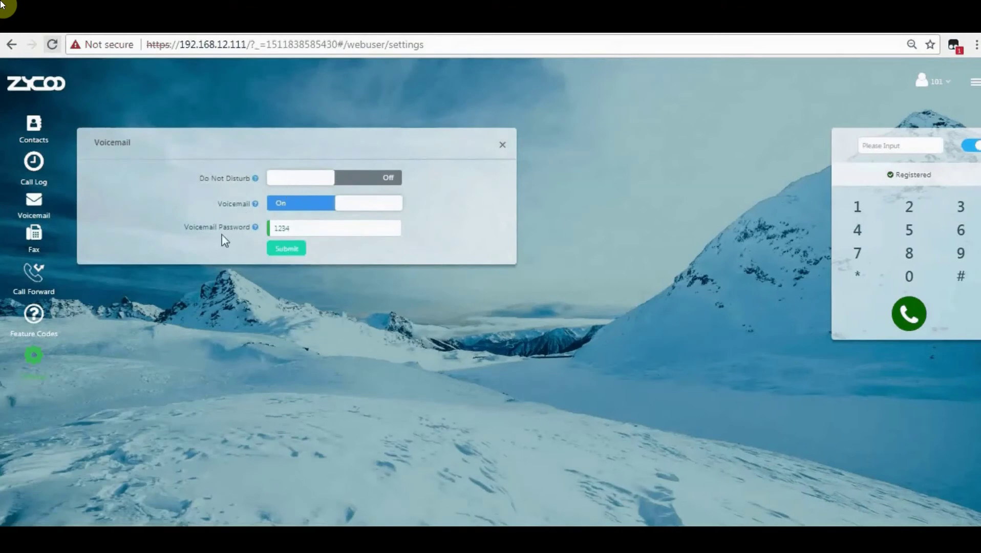
Close the Voicemail settings panel, which shows Do Not Disturb off and Voicemail on
{"action": "left_click", "coordinate": [503, 146]}
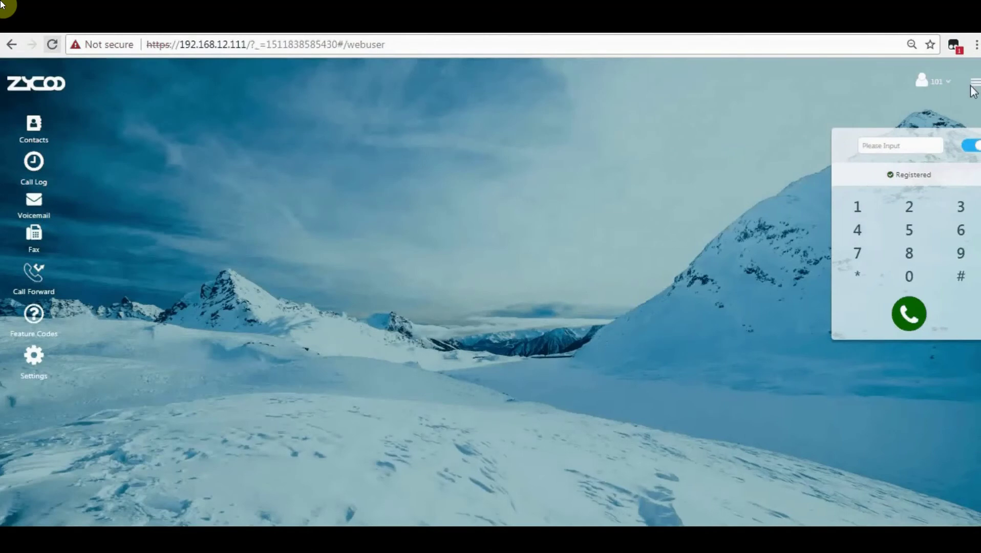
Hide and re-show the dial pad, then reveal the account menu with Logout and Full Screen
{"action": "left_click", "coordinate": [974, 90]}
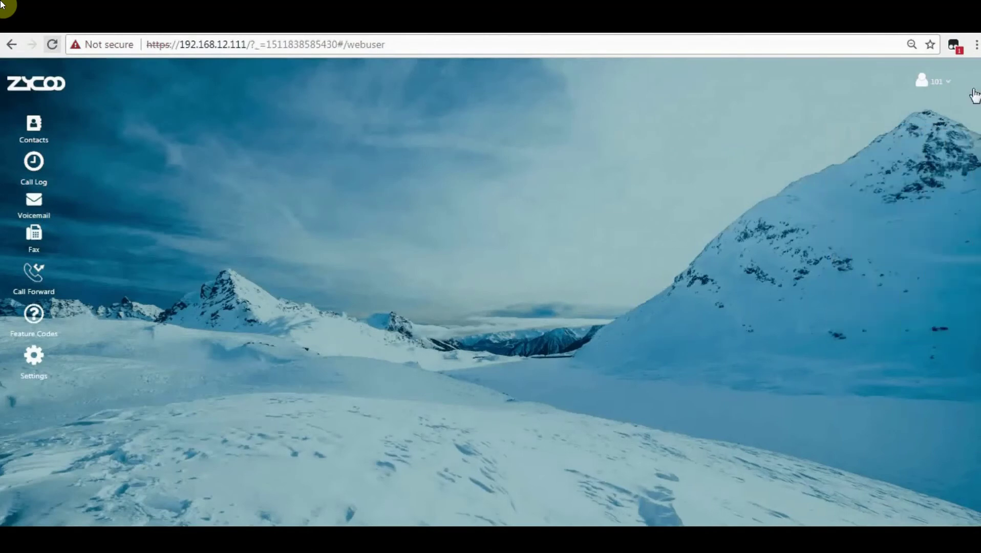
{"action": "left_click", "coordinate": [976, 91]}
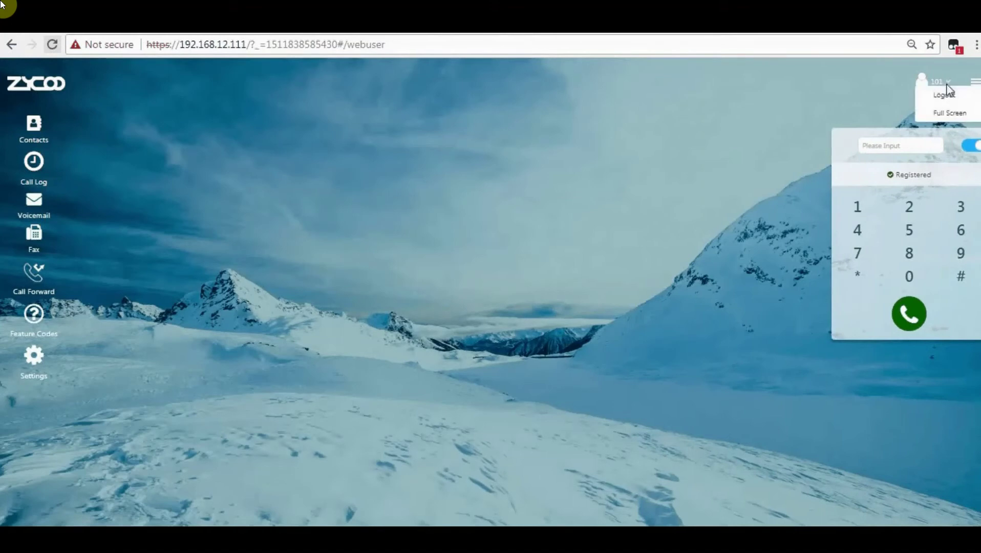
{"action": "mouse_move", "coordinate": [946, 92]}
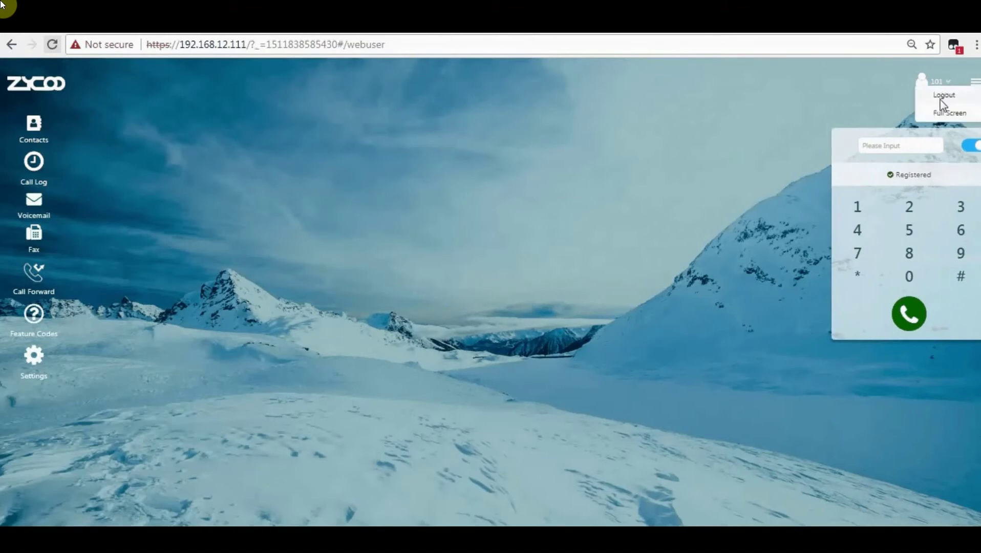